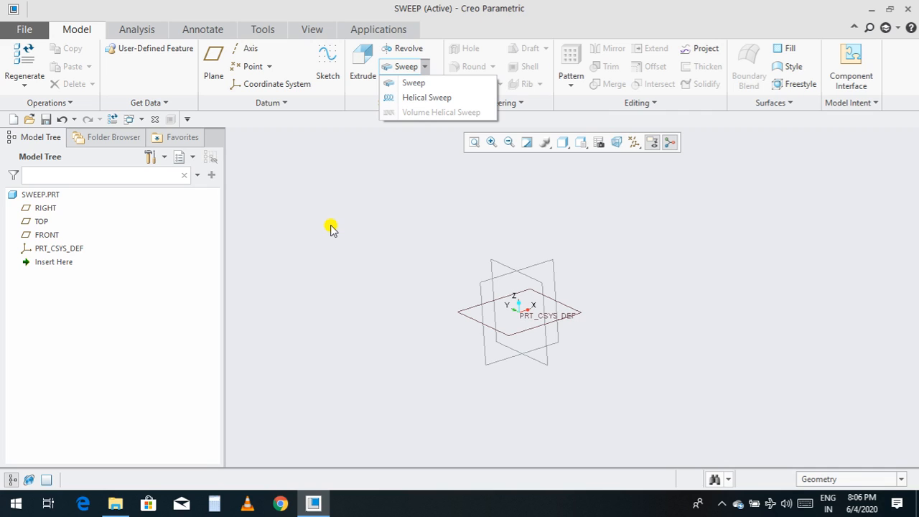
# Start a Helical Sweep and define its profile sketch on the FRONT datum plane, viewed square to the sketch plane.
pyautogui.click(330, 229)
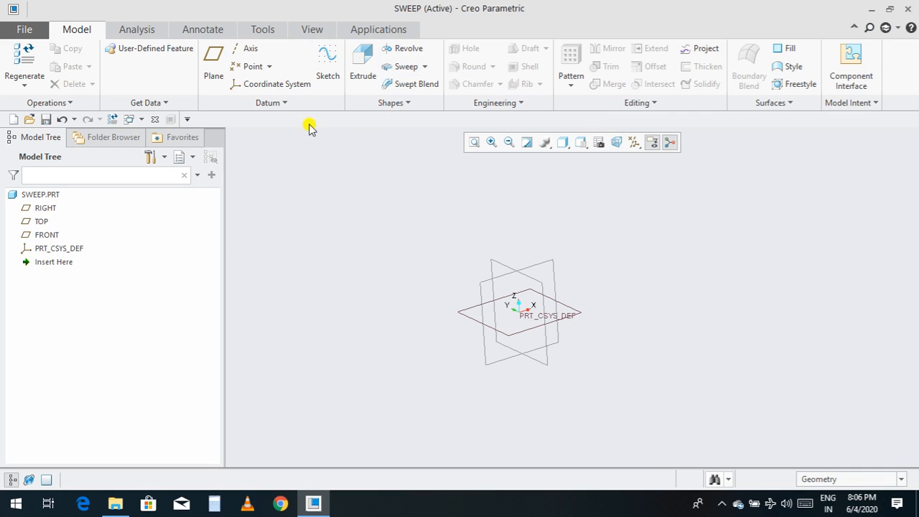
pyautogui.click(424, 66)
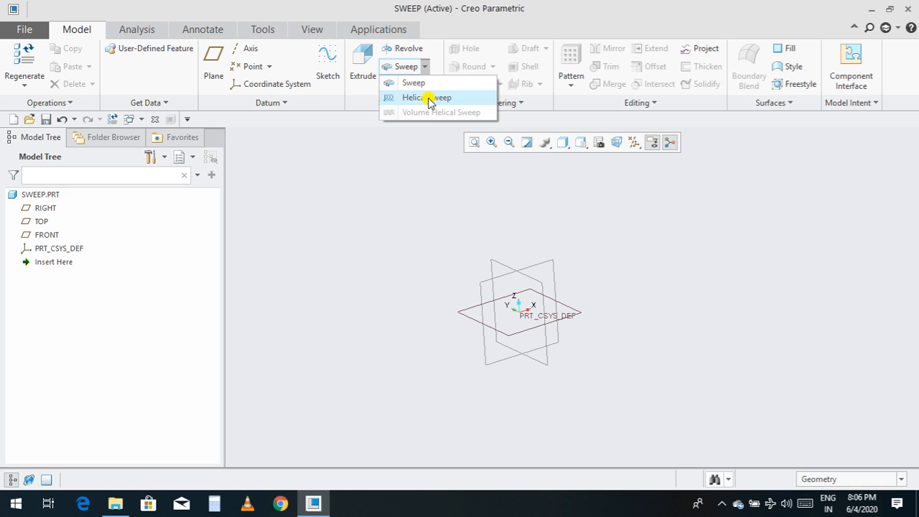
pyautogui.click(428, 99)
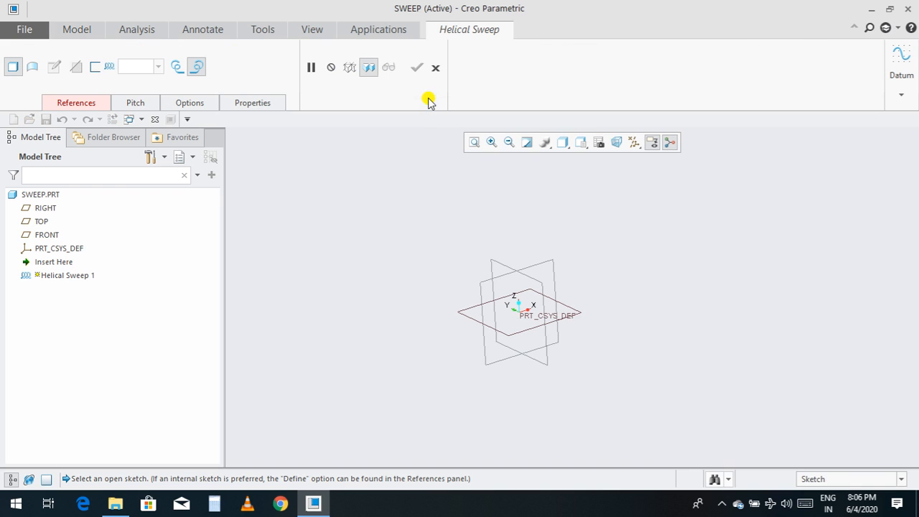
pyautogui.click(78, 105)
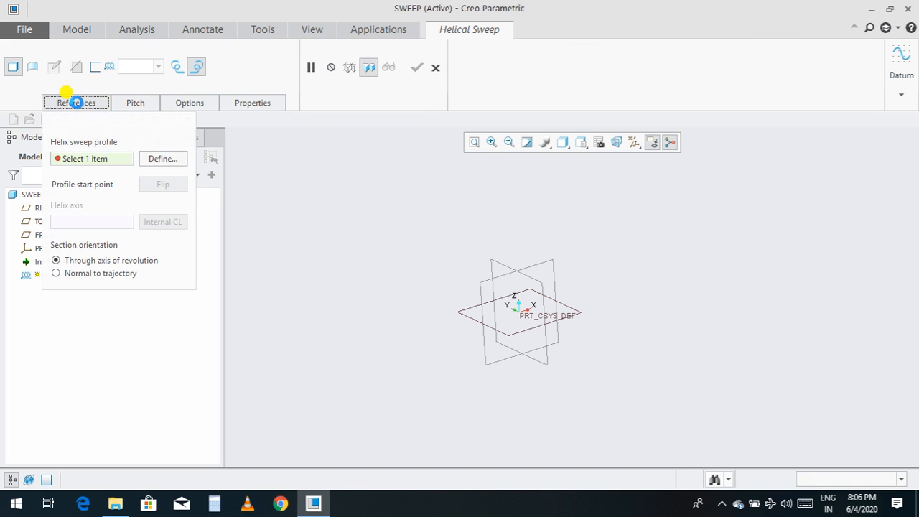
pyautogui.click(161, 159)
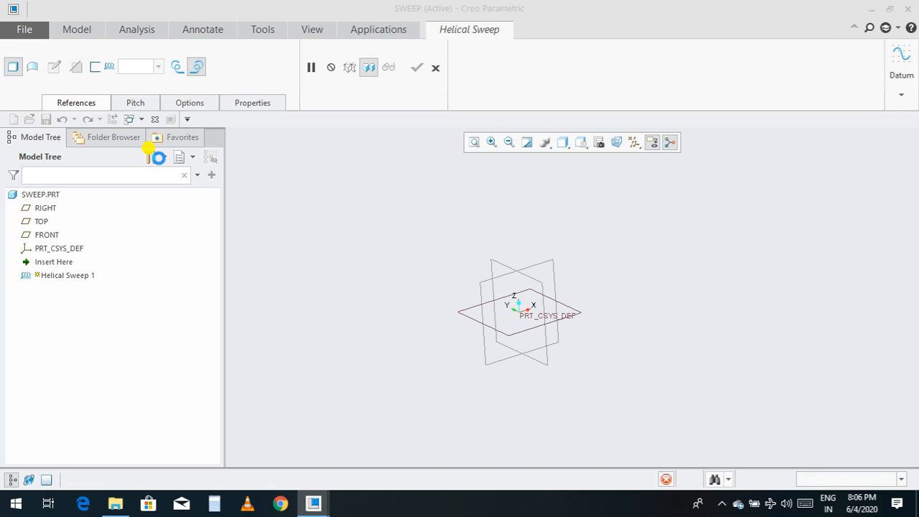
pyautogui.click(47, 235)
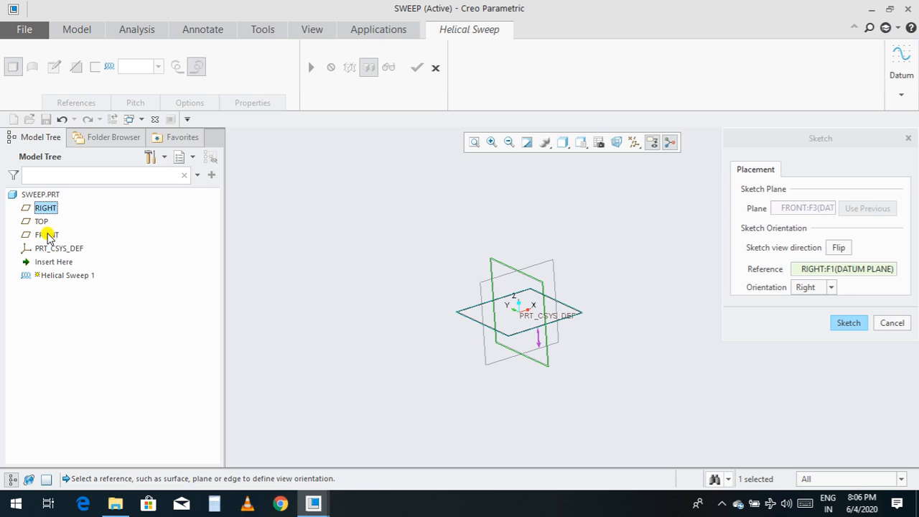
pyautogui.click(841, 325)
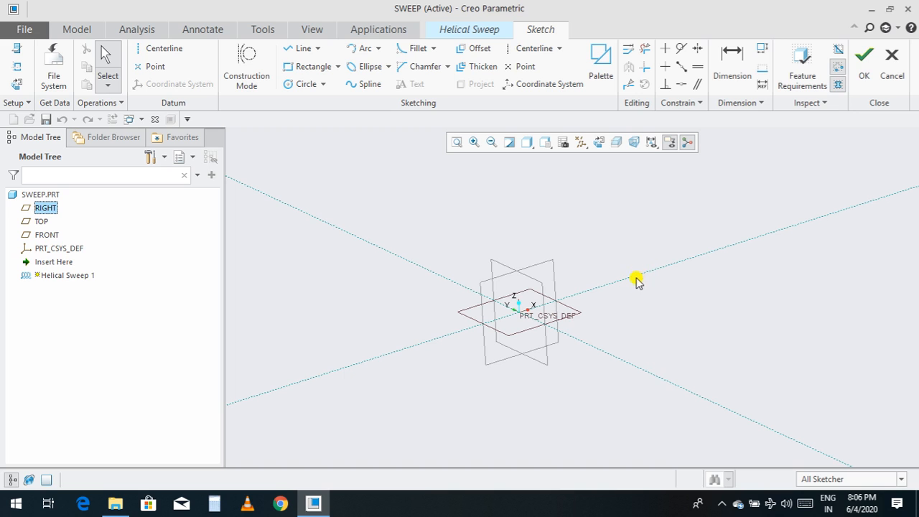
pyautogui.click(601, 142)
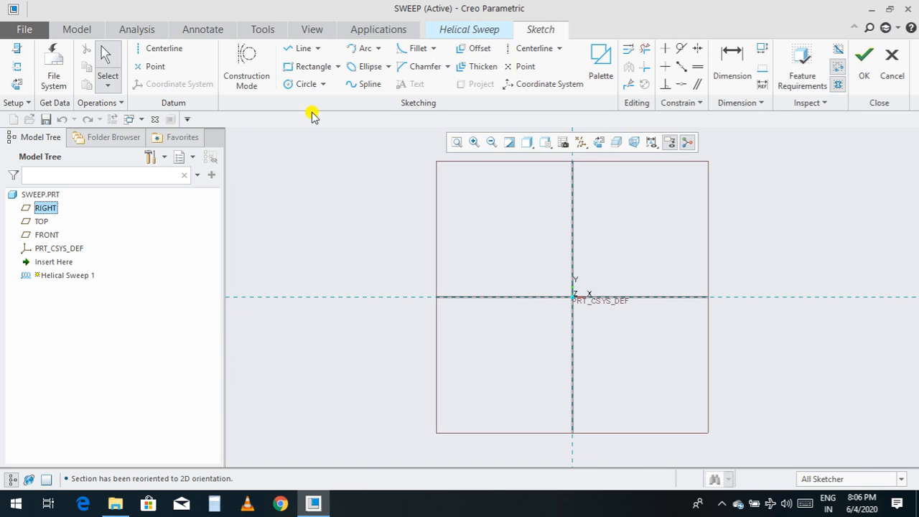
# Sketch a two-segment line chain rising outward from the horizontal reference, ending at a diameter of about 472 around the vertical reference.
pyautogui.click(294, 50)
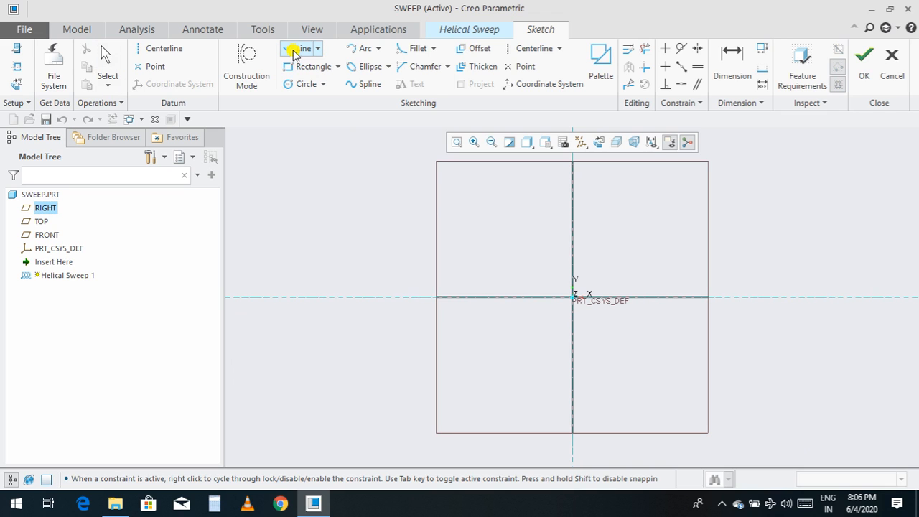
pyautogui.click(492, 291)
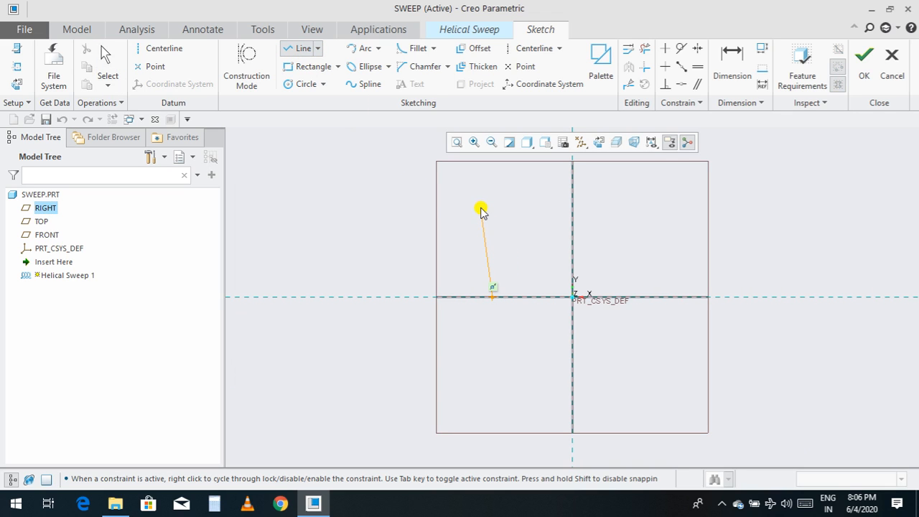
pyautogui.click(445, 175)
pyautogui.middleClick(445, 176)
# Add a vertical datum centerline through the origin as the helix axis and finish the profile sketch.
pyautogui.click(159, 48)
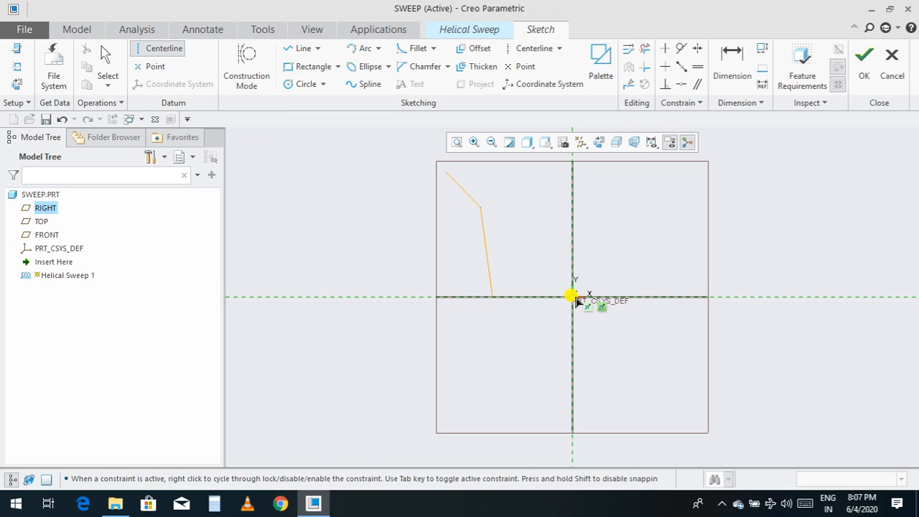
pyautogui.click(572, 296)
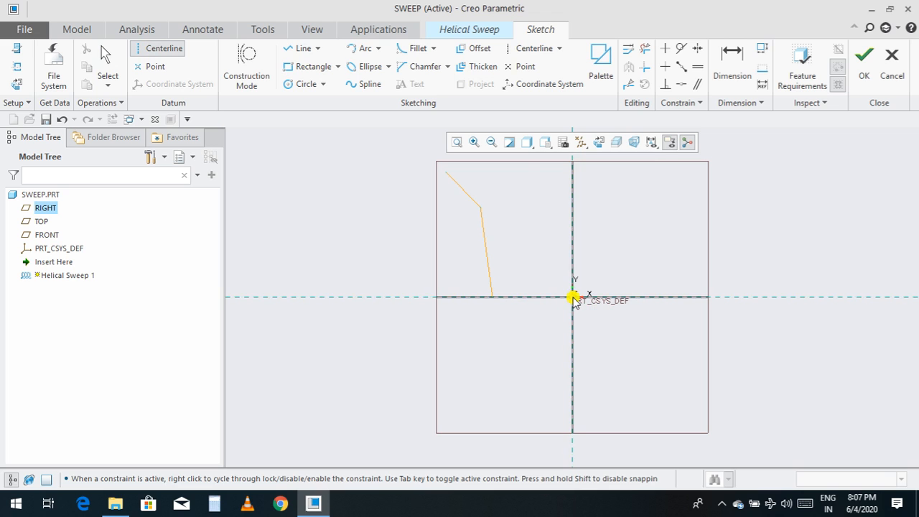
pyautogui.click(571, 361)
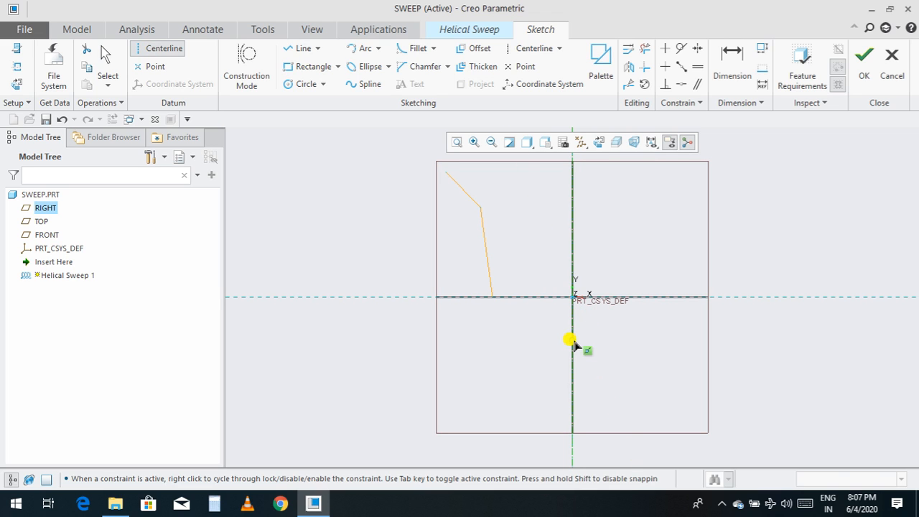
pyautogui.middleClick(575, 345)
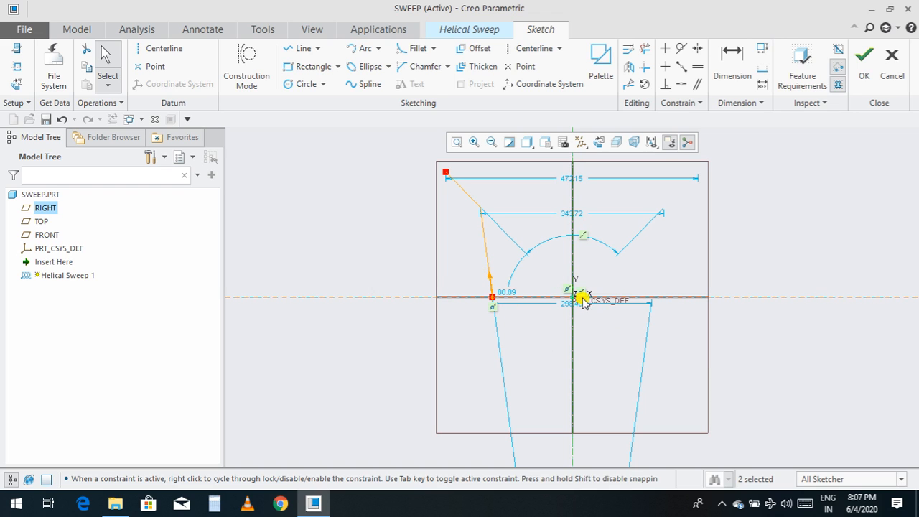
pyautogui.click(573, 366)
pyautogui.click(859, 63)
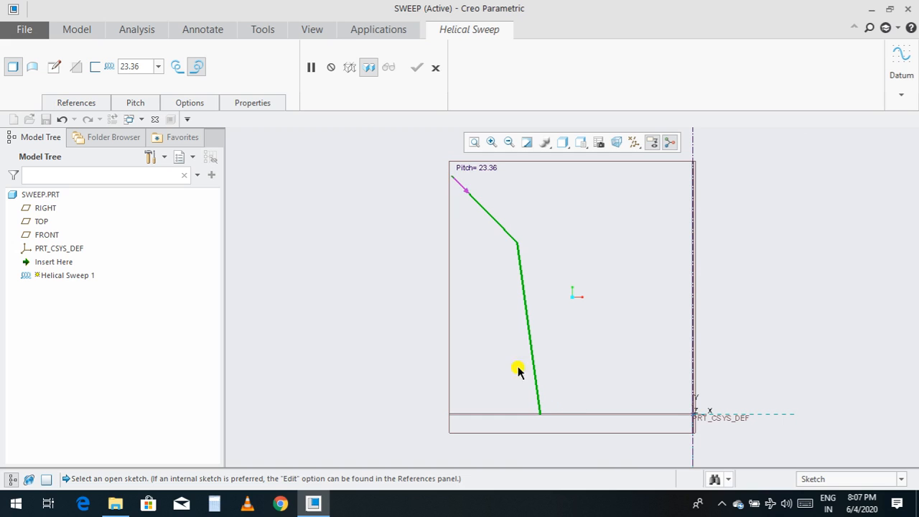
# Flip the profile start point to the chain's lower end and sketch a small circular sweep section centred there.
pyautogui.click(467, 193)
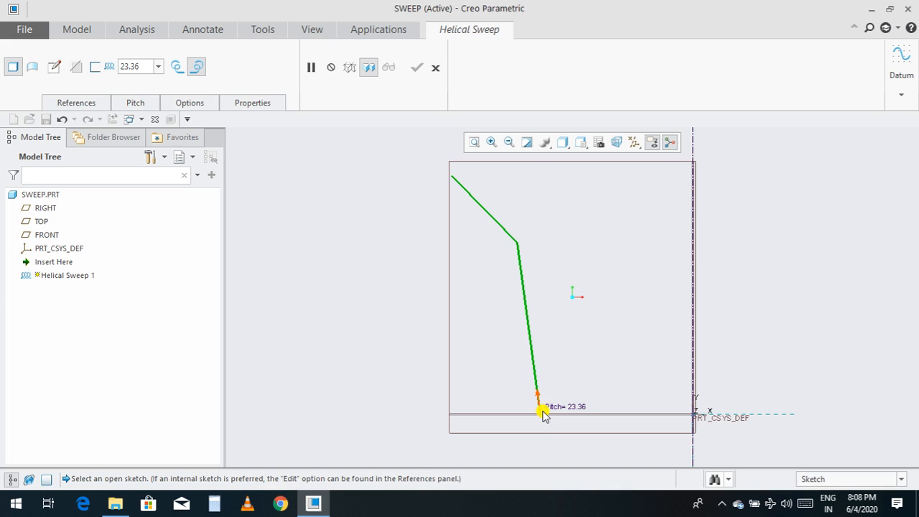
pyautogui.click(52, 69)
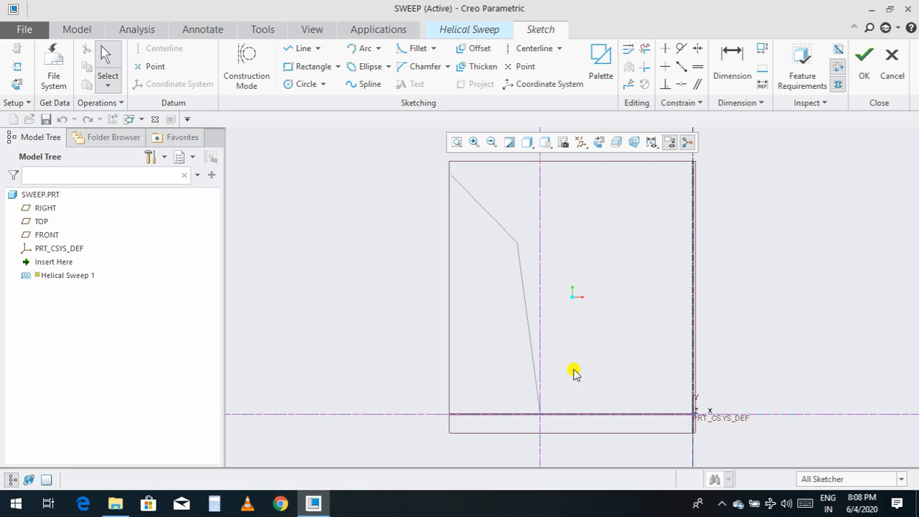
pyautogui.click(597, 143)
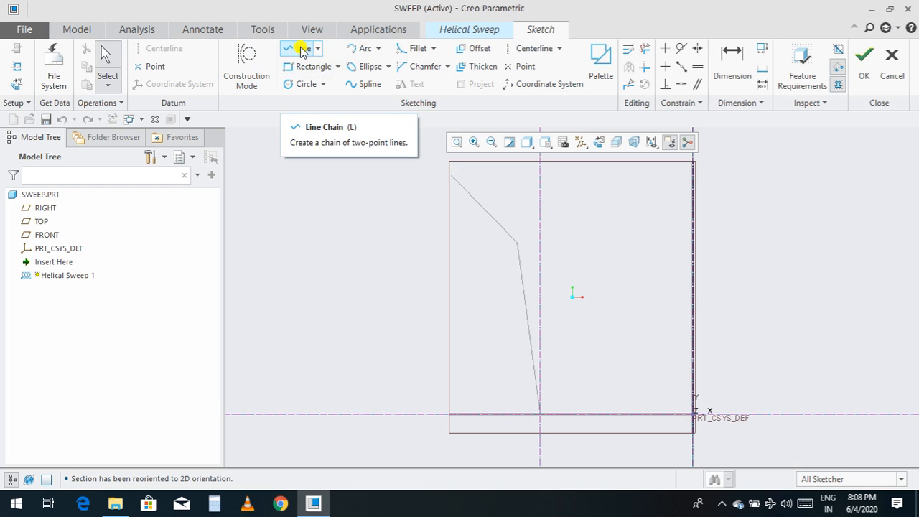
pyautogui.click(304, 84)
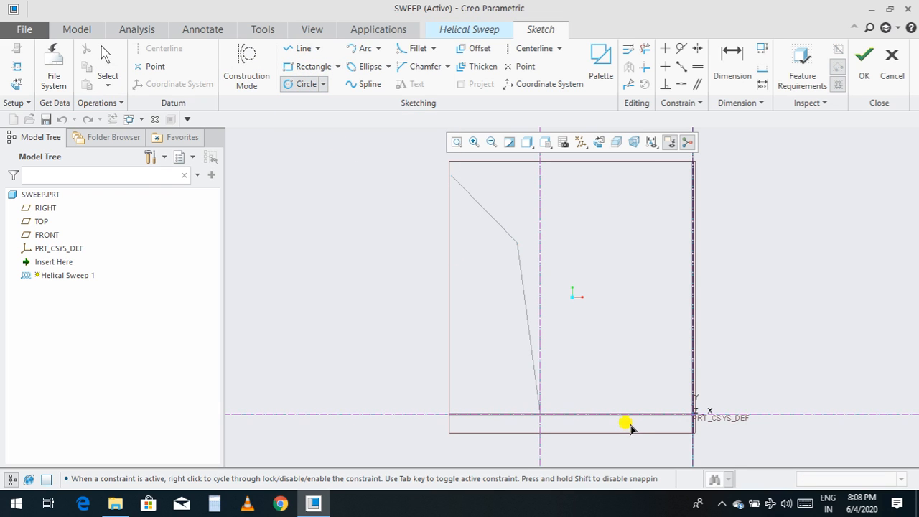
pyautogui.scroll(2, 580, 383)
pyautogui.scroll(-2, 592, 436)
pyautogui.click(533, 385)
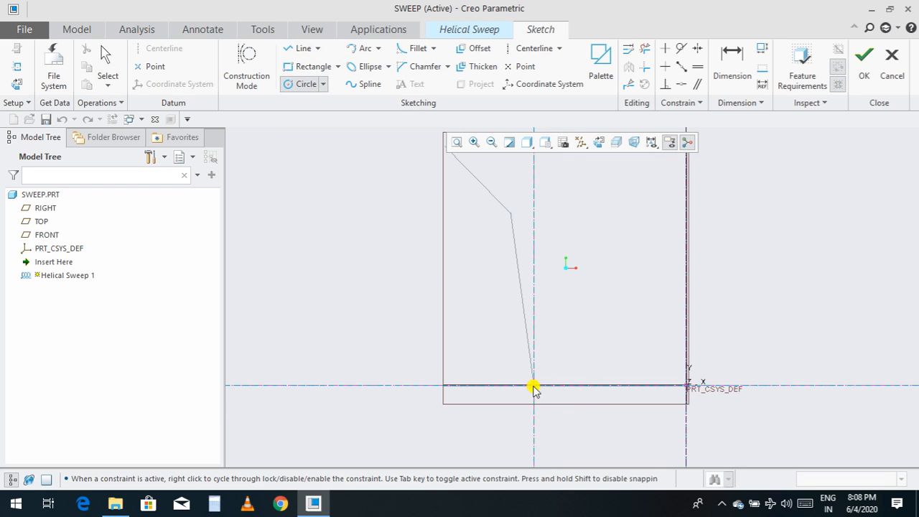
pyautogui.click(864, 61)
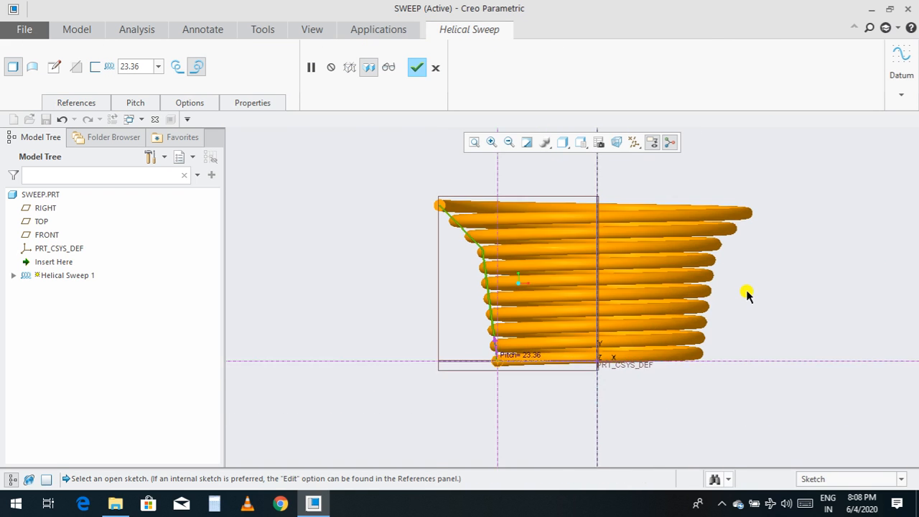
# Set the helical sweep's pitch to 30.
pyautogui.moveTo(748, 310); pyautogui.dragTo(767, 316, button='middle')
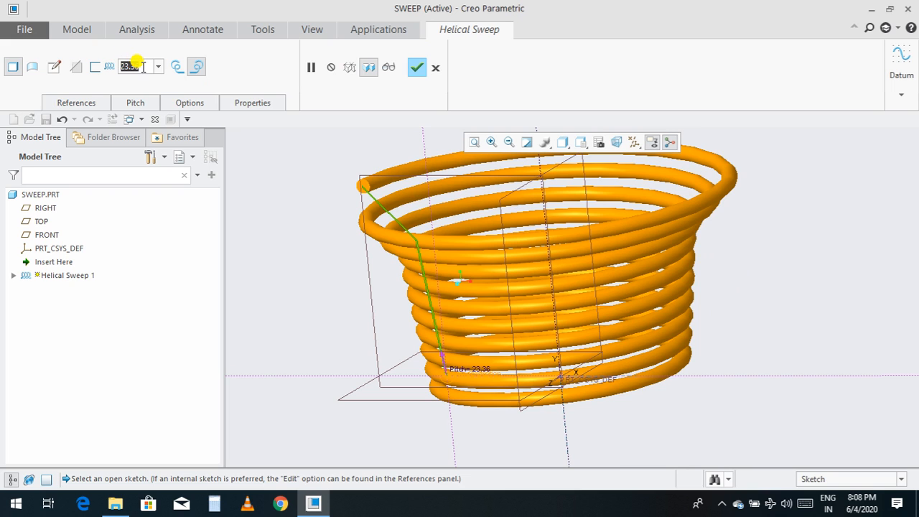
pyautogui.write('30')
pyautogui.press('Return')
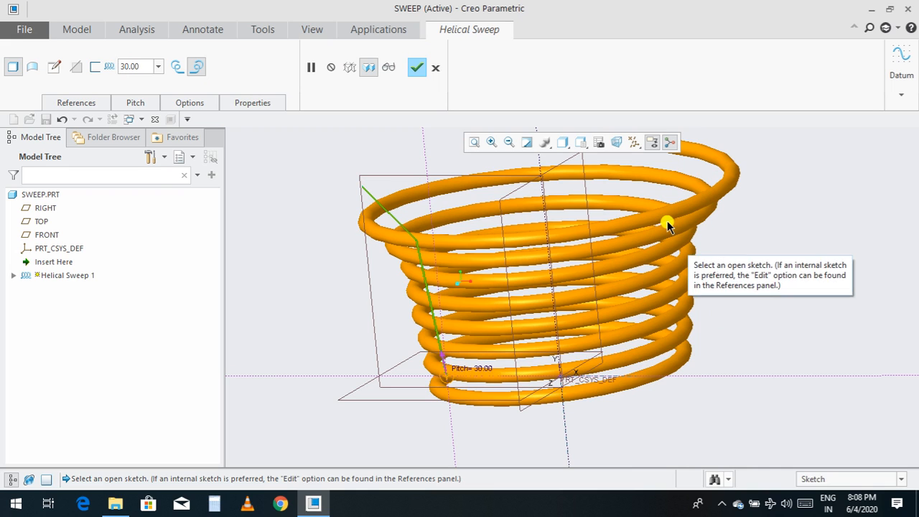
# Set the helical sweep's pitch to 40.
pyautogui.doubleClick(138, 64)
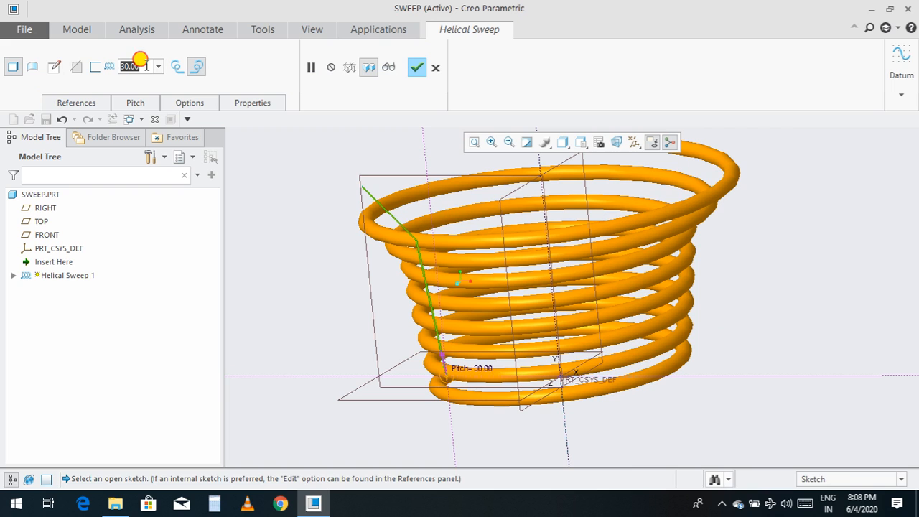
pyautogui.write('40')
pyautogui.press('Return')
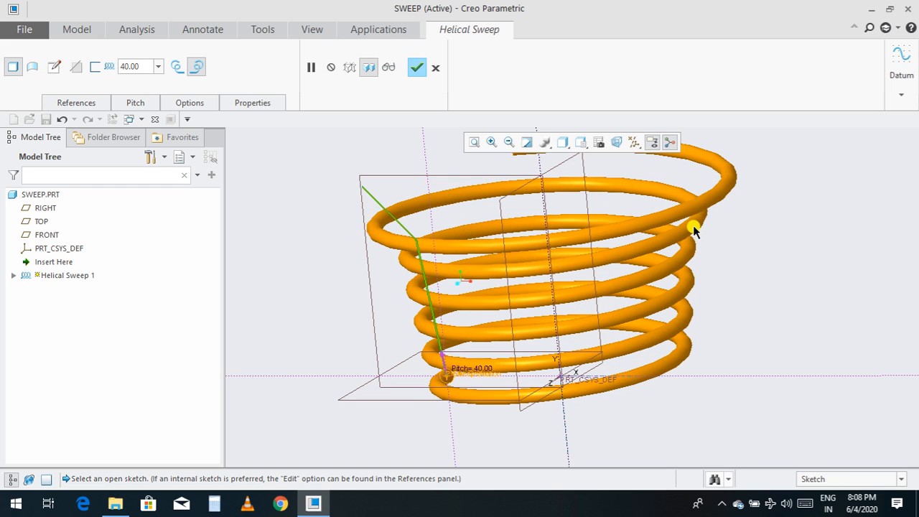
# Try the helical sweep as a surface, inspect the coil's open end, and return it to a solid.
pyautogui.click(32, 66)
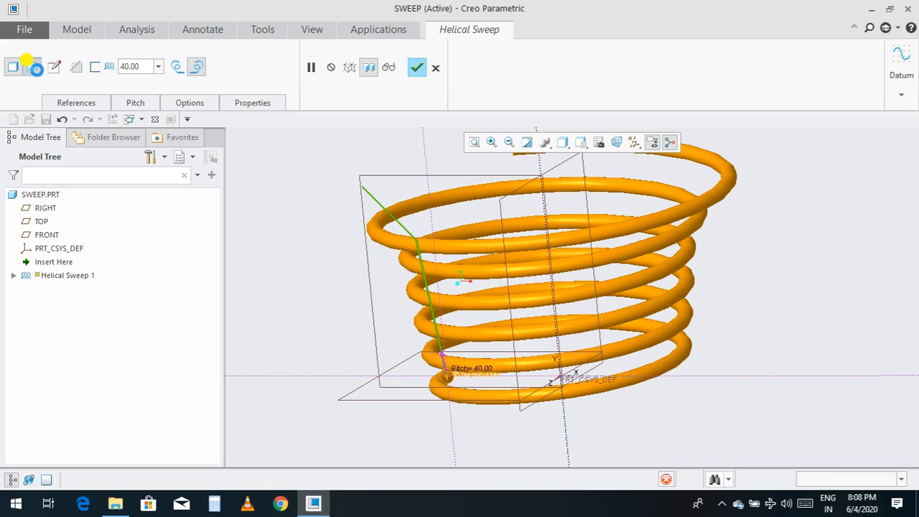
pyautogui.scroll(-2, 610, 180)
pyautogui.scroll(5, 437, 197)
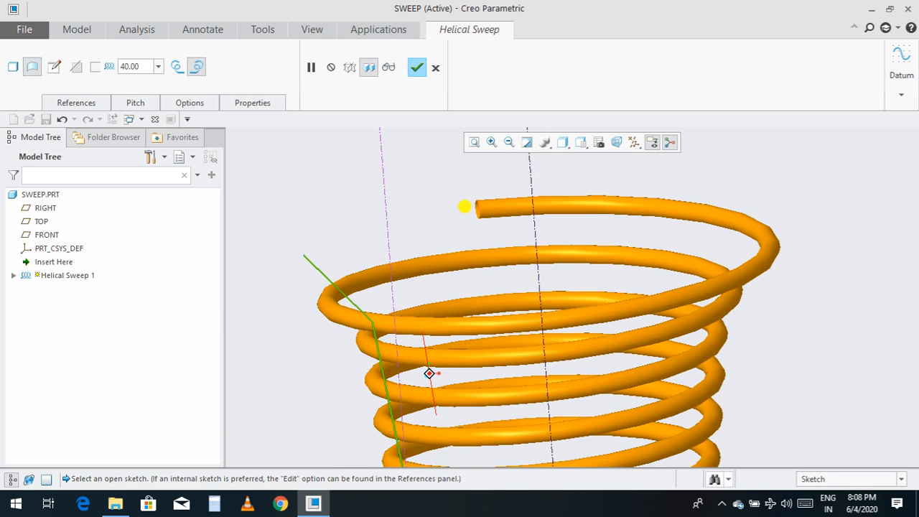
pyautogui.scroll(4, 463, 205)
pyautogui.click(15, 67)
pyautogui.scroll(-3, 380, 225)
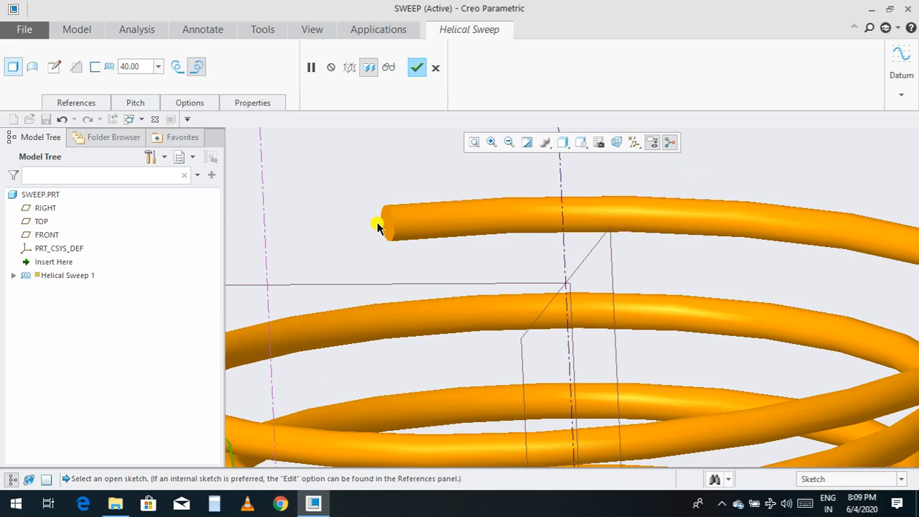
pyautogui.scroll(-5, 349, 224)
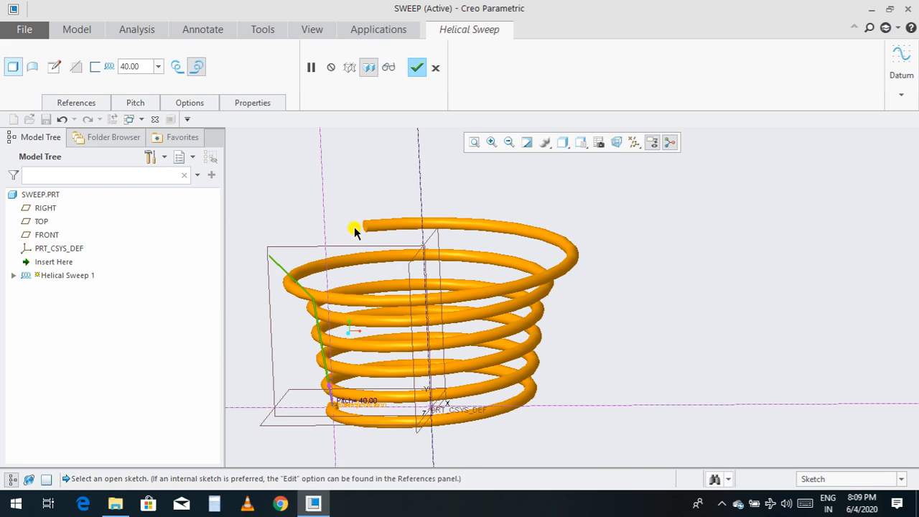
# Try the left-handed rule and a thin section on the helical sweep, restoring the right-handed rule and full section.
pyautogui.click(177, 67)
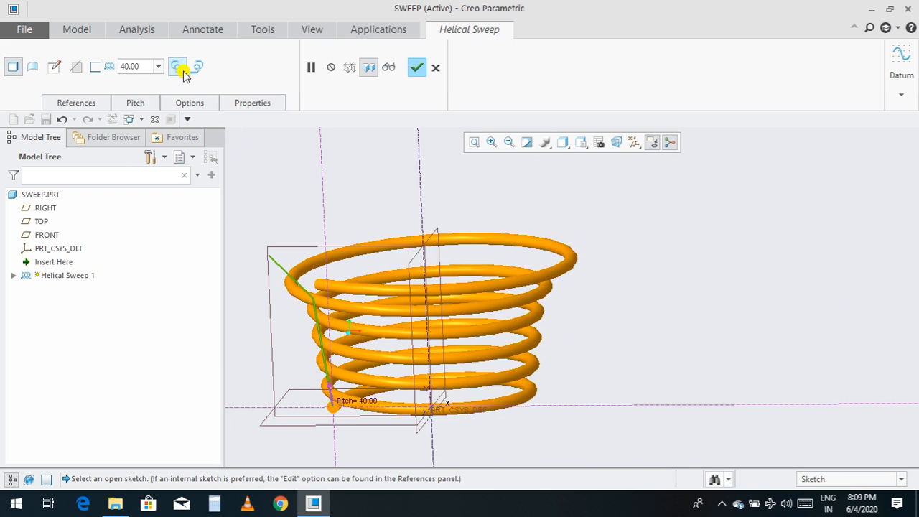
pyautogui.click(195, 67)
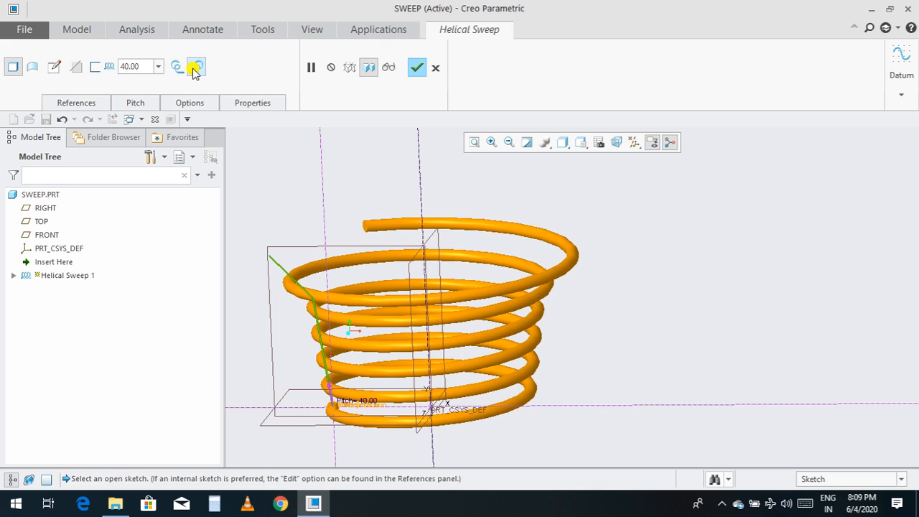
pyautogui.click(96, 67)
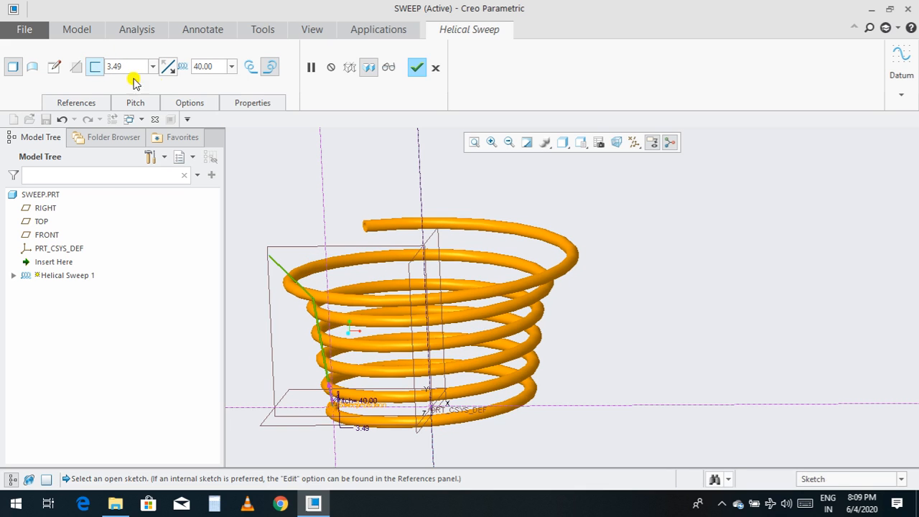
pyautogui.click(94, 68)
# Accept the helical sweep and deselect it to view the finished coil.
pyautogui.click(410, 68)
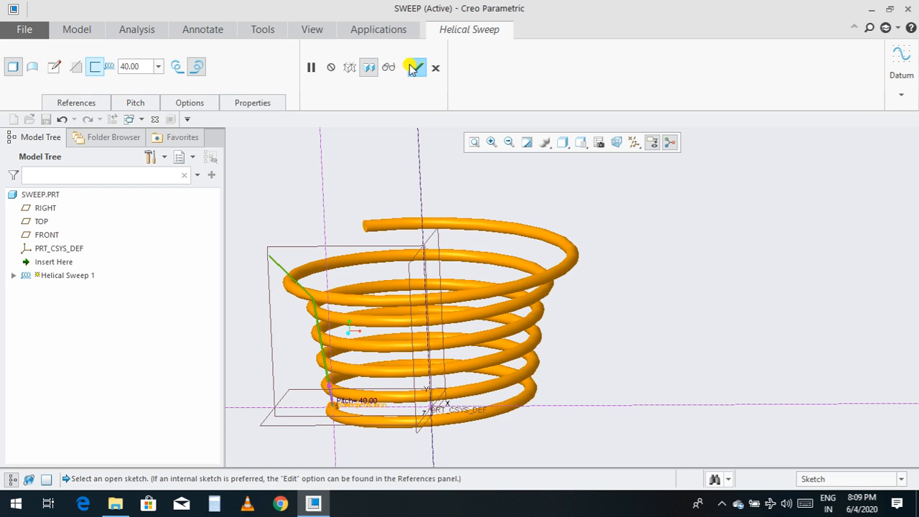
pyautogui.click(699, 295)
pyautogui.scroll(3, 541, 307)
pyautogui.scroll(-3, 449, 316)
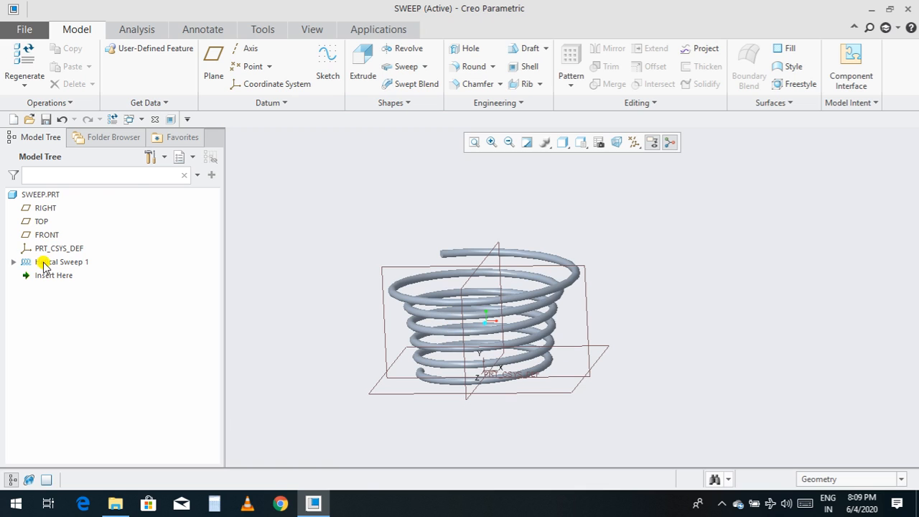
# Delete the existing helical sweep feature from the part.
pyautogui.click(44, 263)
pyautogui.rightClick(45, 263)
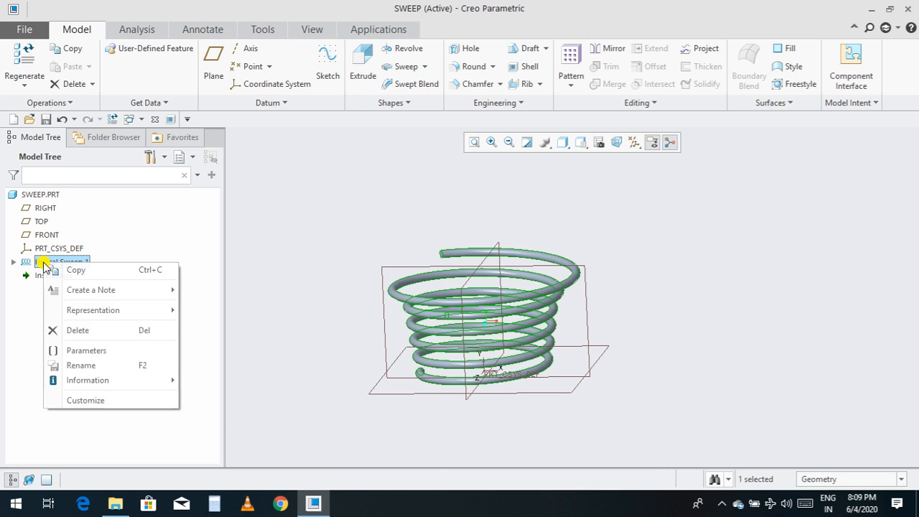
pyautogui.click(78, 330)
pyautogui.click(423, 269)
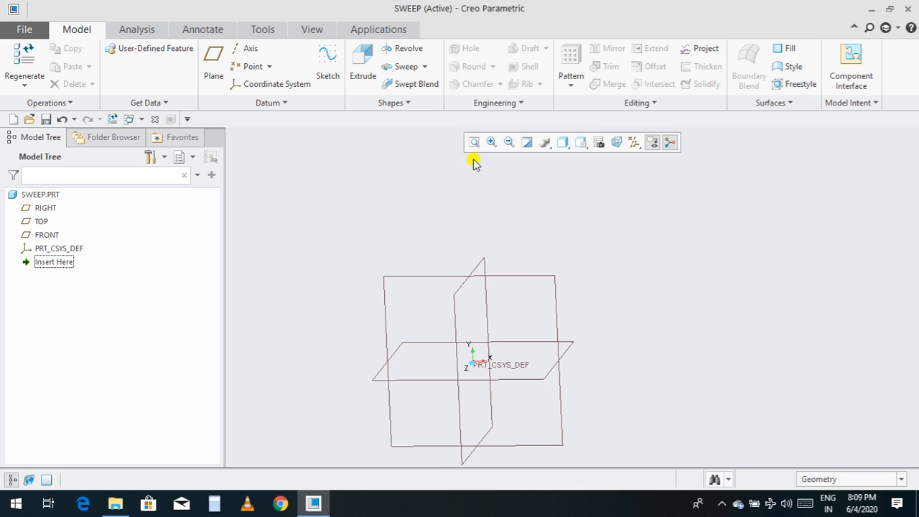
# Start a new helical sweep and define its profile sketch on the TOP plane with RIGHT as reference, viewed face-on.
pyautogui.click(424, 68)
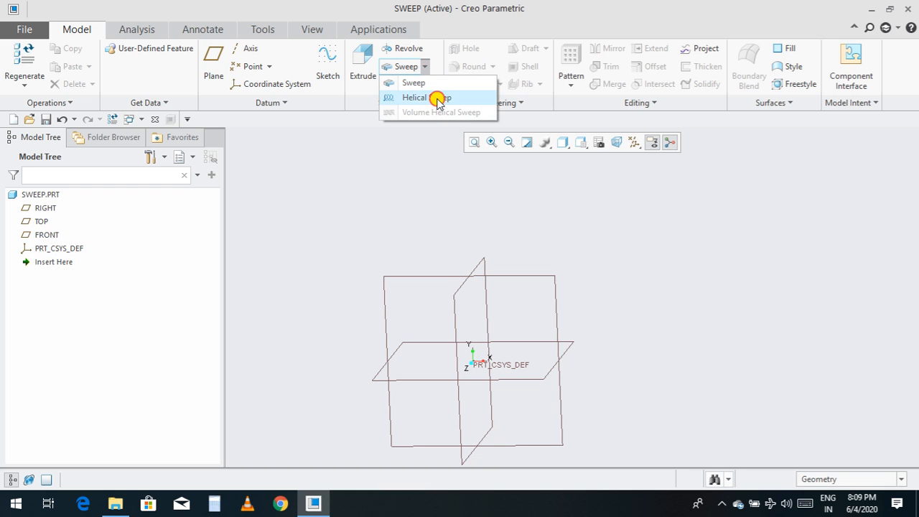
pyautogui.click(438, 99)
pyautogui.click(77, 100)
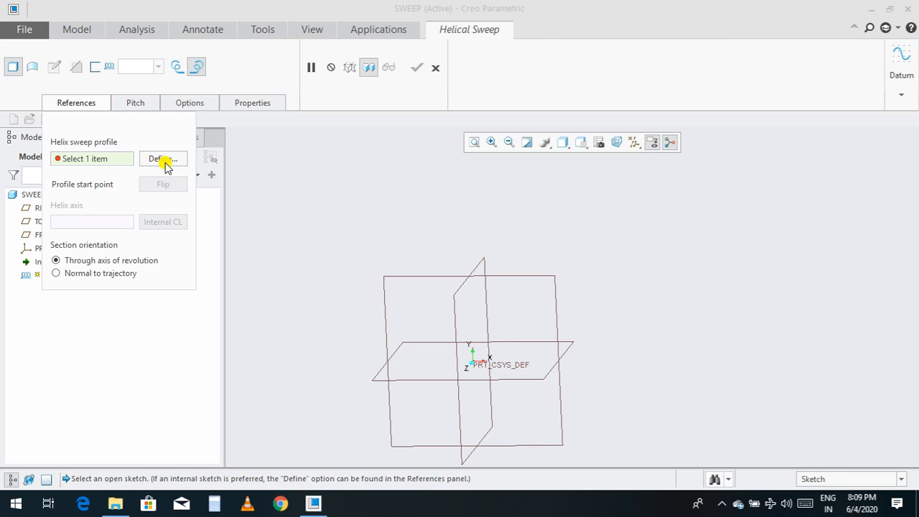
pyautogui.click(163, 159)
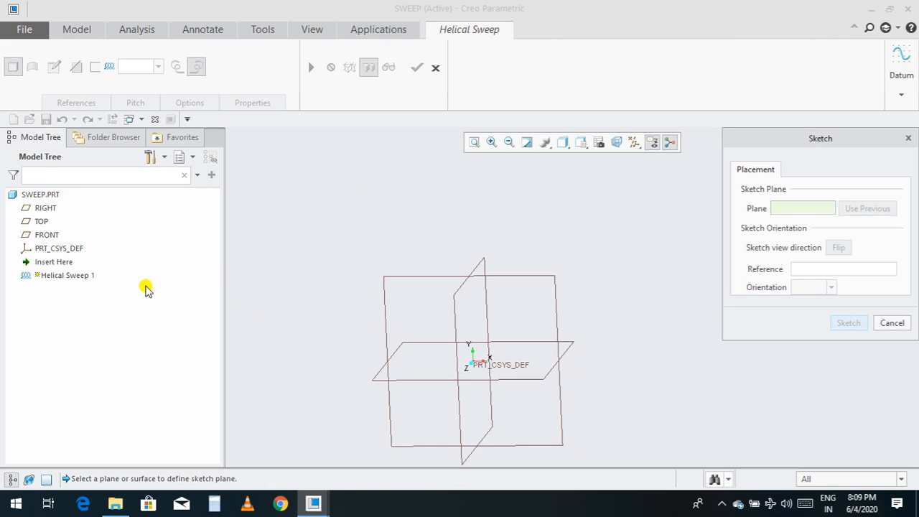
pyautogui.click(41, 220)
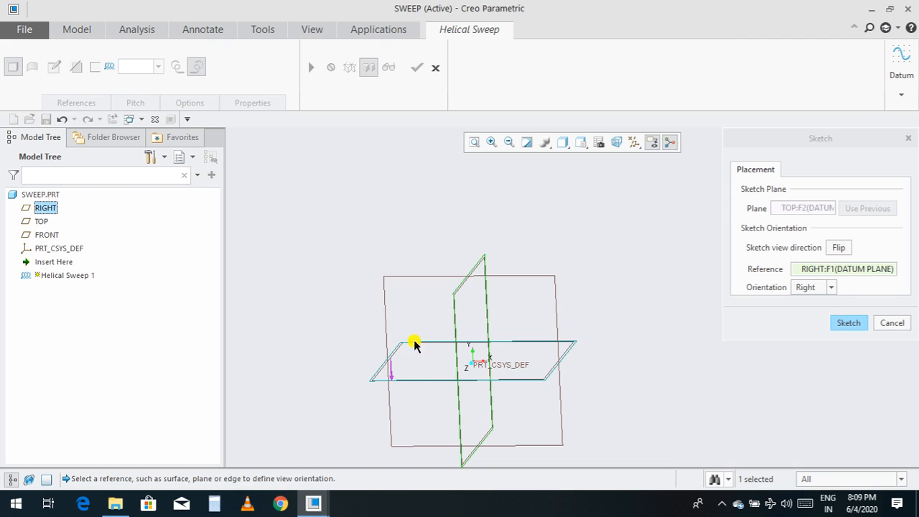
pyautogui.click(51, 210)
pyautogui.click(848, 322)
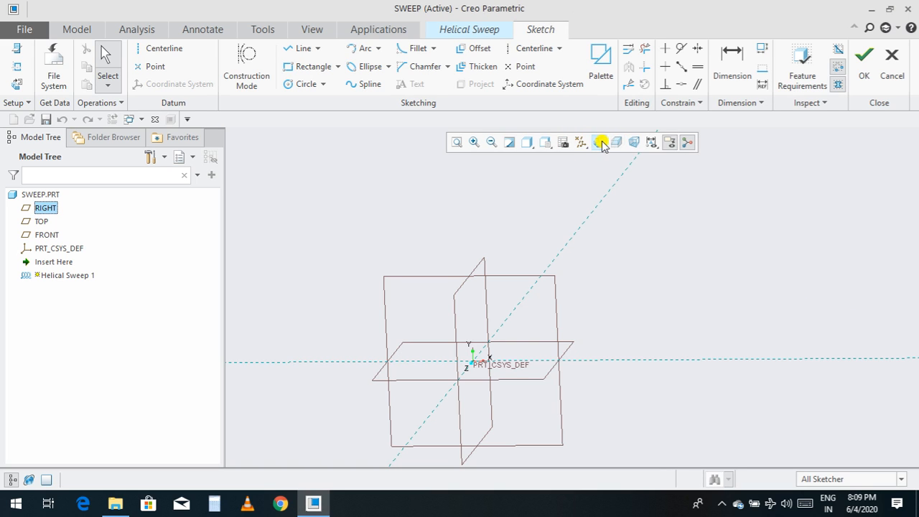
pyautogui.click(597, 142)
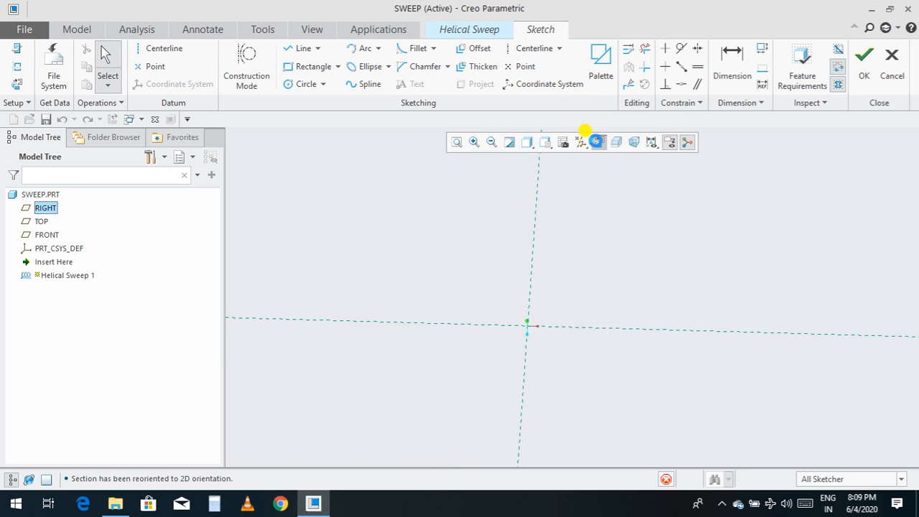
# Sketch an open four-segment line profile starting on the horizontal reference, with a vertical third segment and the rest slanting outward.
pyautogui.click(292, 52)
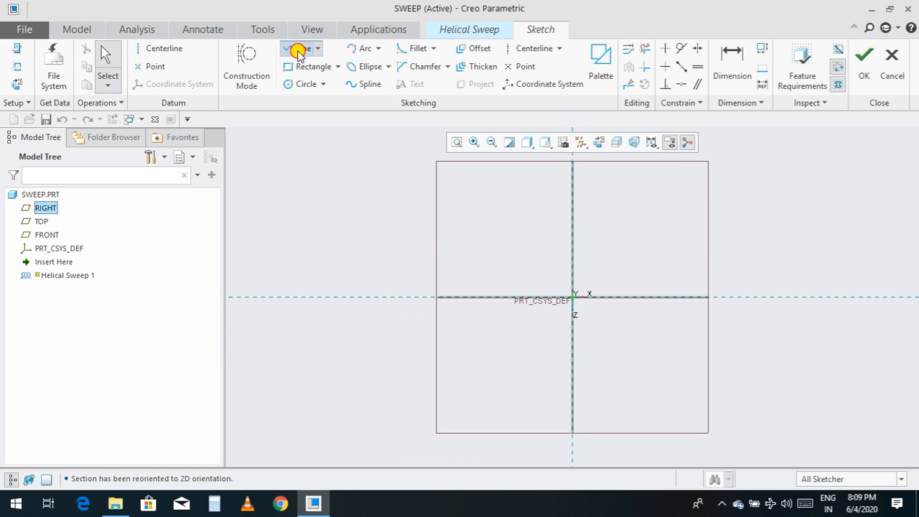
pyautogui.click(495, 297)
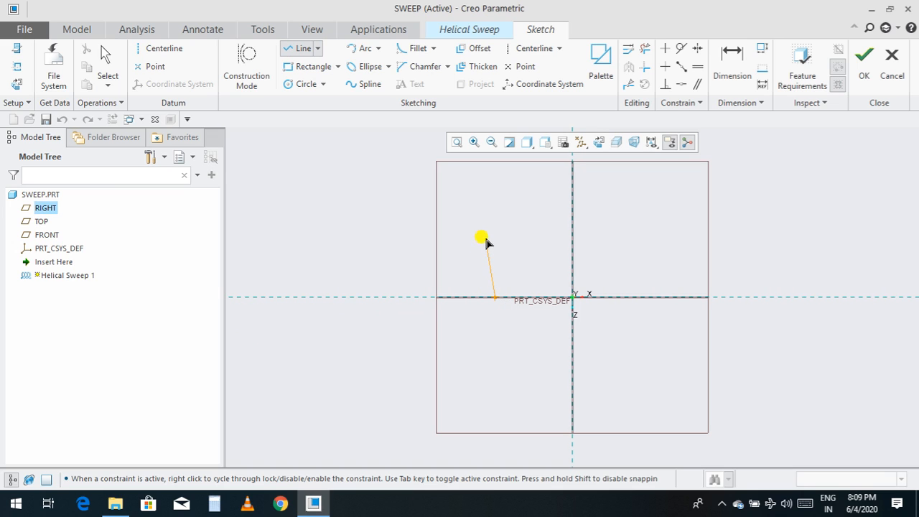
pyautogui.middleClick(478, 213)
pyautogui.click(485, 297)
pyautogui.click(456, 188)
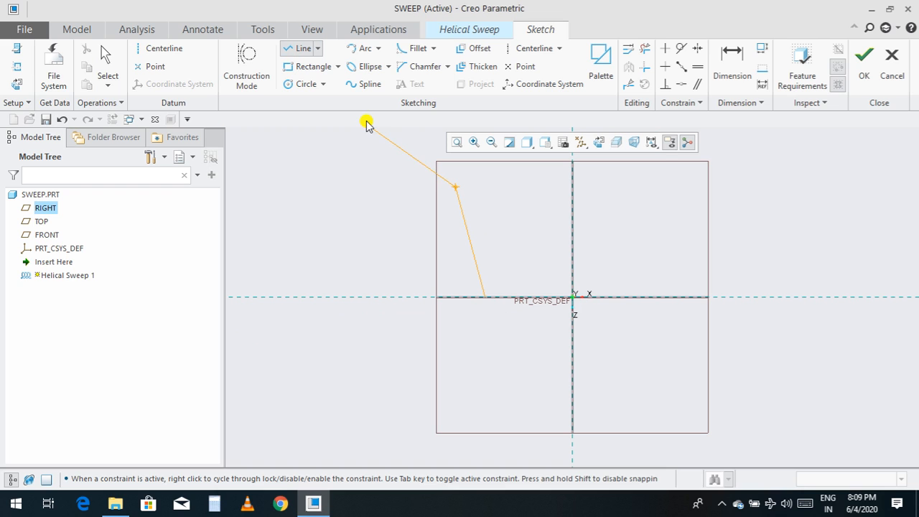
pyautogui.click(347, 134)
pyautogui.scroll(-2, 363, 168)
pyautogui.scroll(-4, 363, 169)
pyautogui.scroll(3, 366, 173)
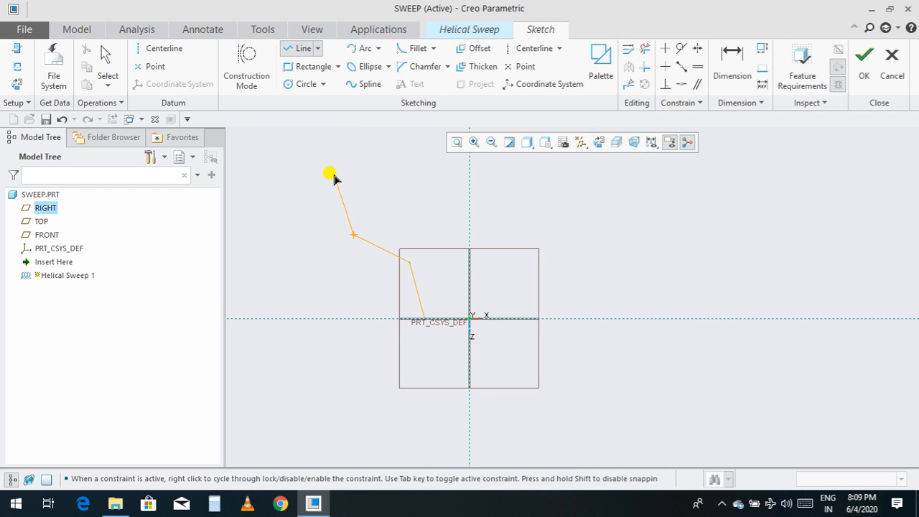
pyautogui.click(353, 147)
pyautogui.scroll(-3, 341, 195)
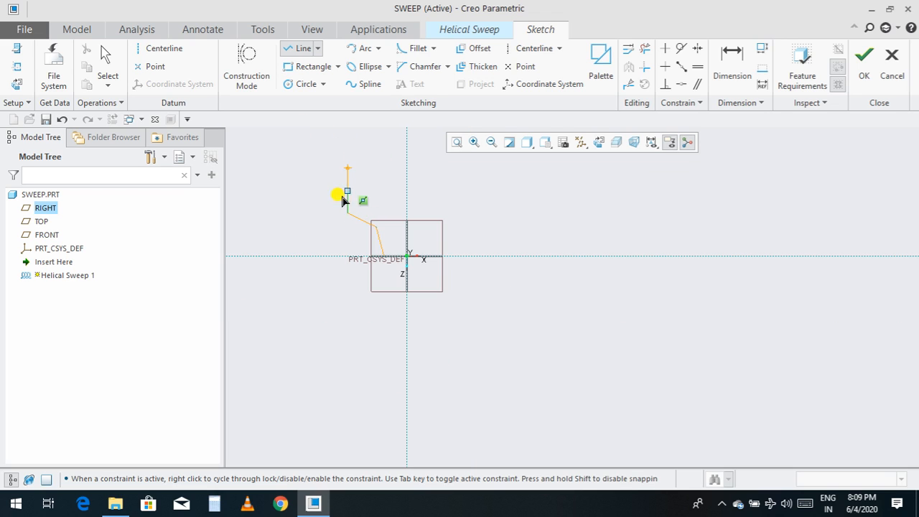
pyautogui.click(327, 137)
pyautogui.middleClick(327, 136)
pyautogui.scroll(1, 353, 223)
pyautogui.scroll(-4, 368, 233)
pyautogui.scroll(3, 357, 173)
pyautogui.scroll(3, 362, 359)
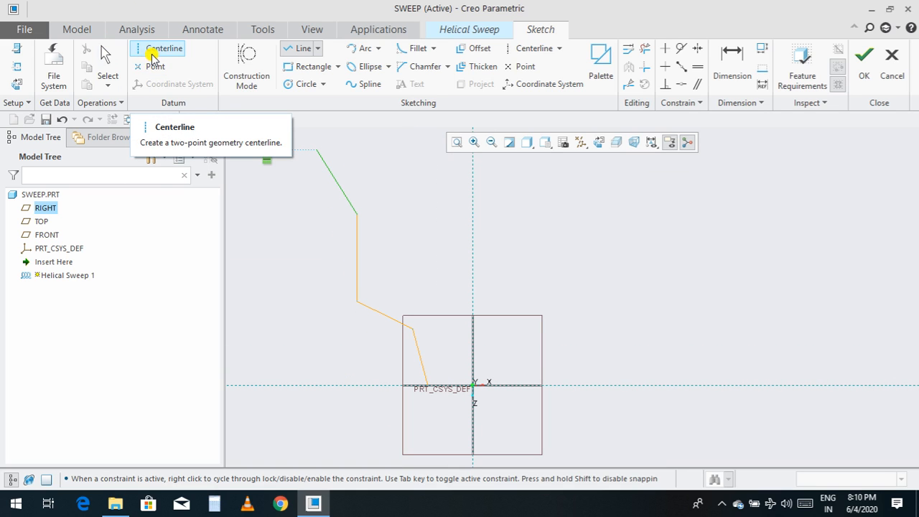
# Add a vertical geometry centerline on the far side of the vertical reference from the profile as the helix axis.
pyautogui.click(151, 48)
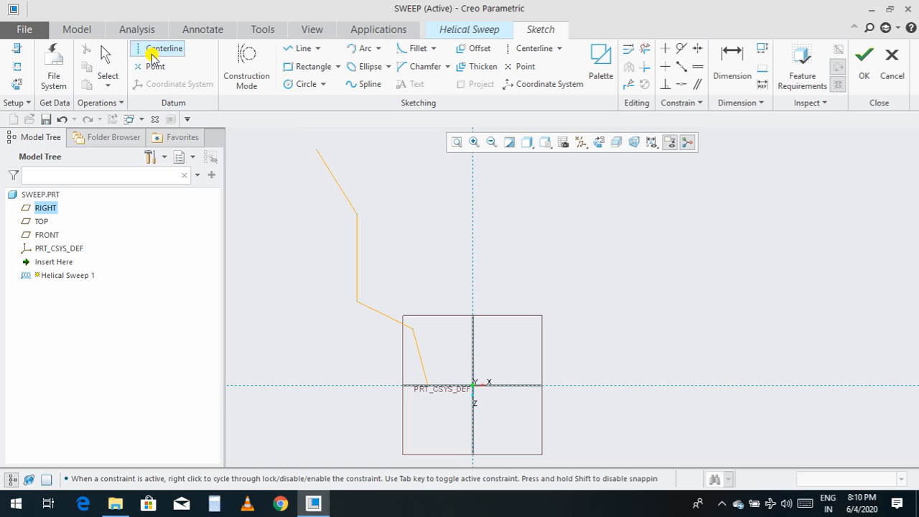
pyautogui.click(470, 386)
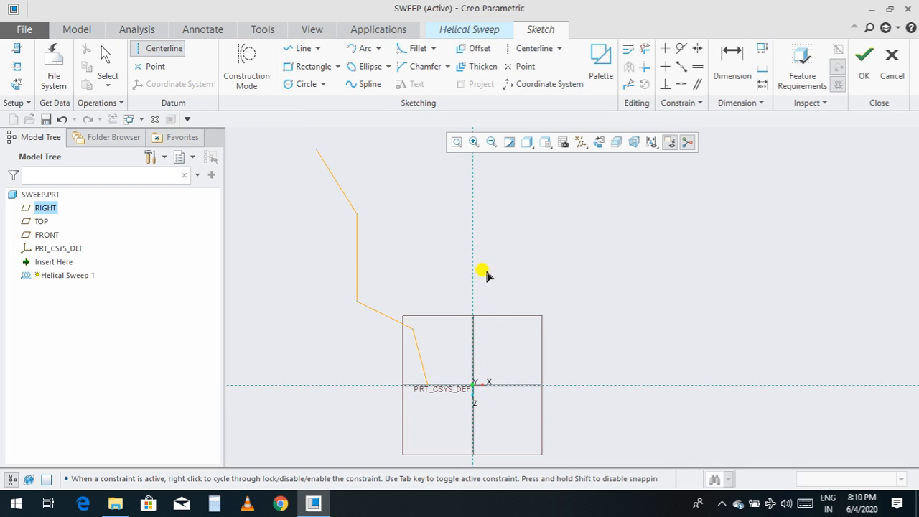
pyautogui.click(585, 391)
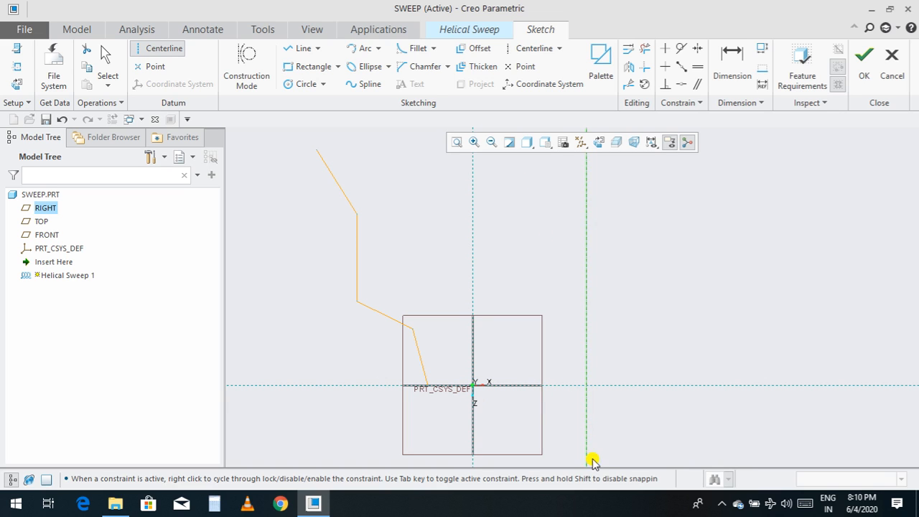
pyautogui.scroll(1, 594, 407)
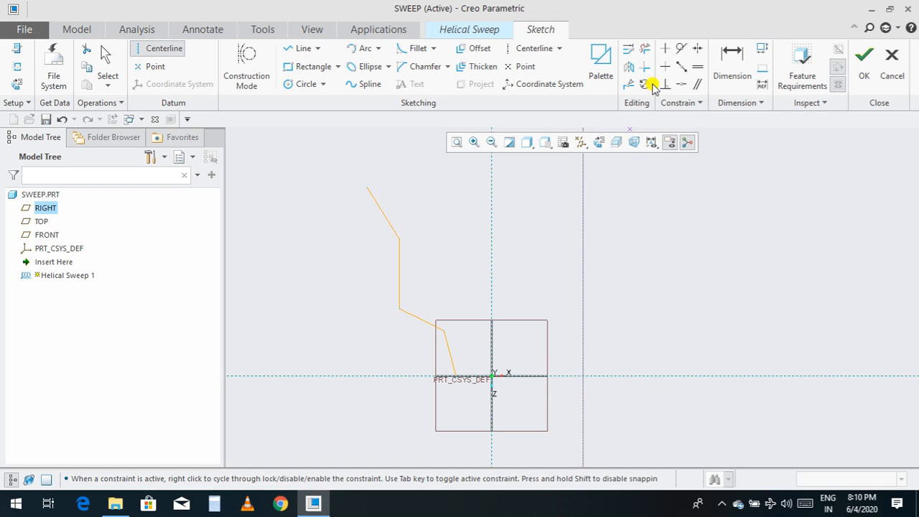
# Set the diameter at the profile's starting end to 1200.
pyautogui.click(732, 61)
pyautogui.scroll(2, 538, 417)
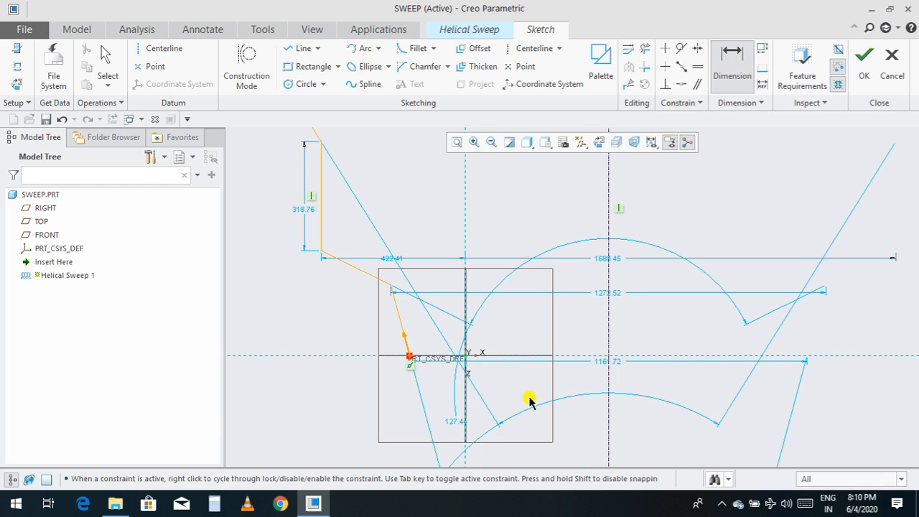
pyautogui.middleClick(601, 365)
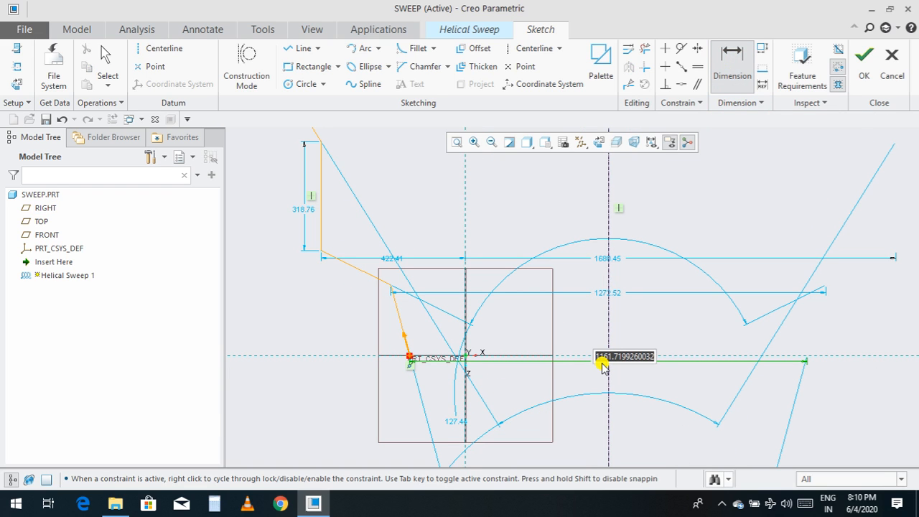
pyautogui.write('1')
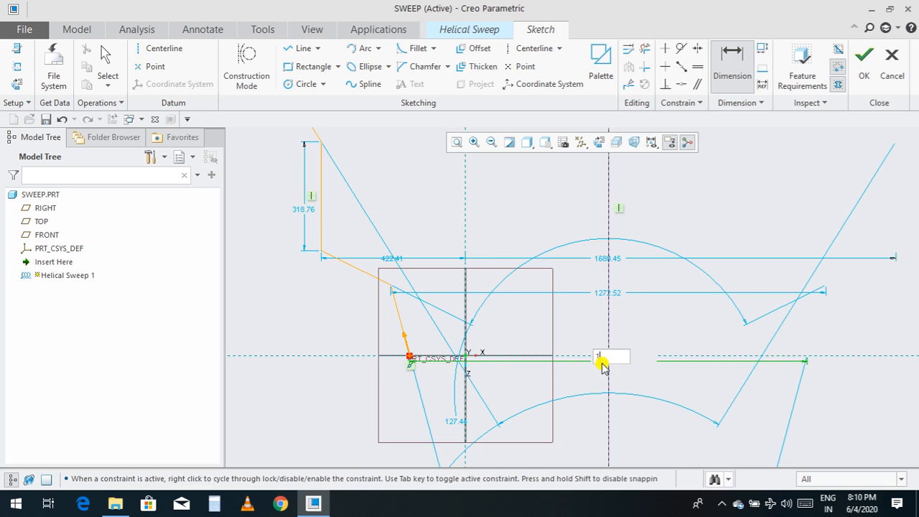
pyautogui.write('200')
pyautogui.press('Return')
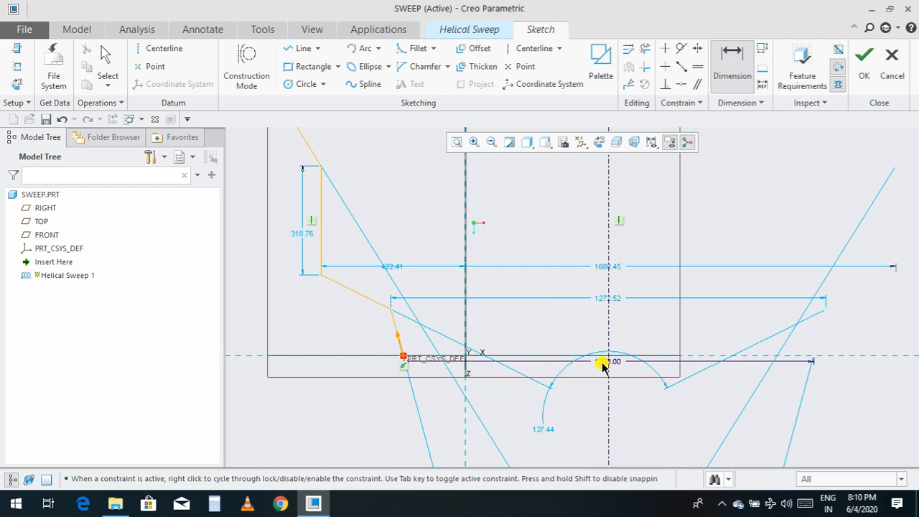
# Set the diameter at the profile's outer upper end to 2000.
pyautogui.scroll(-3, 601, 365)
pyautogui.doubleClick(601, 225)
pyautogui.press('BackSpace')
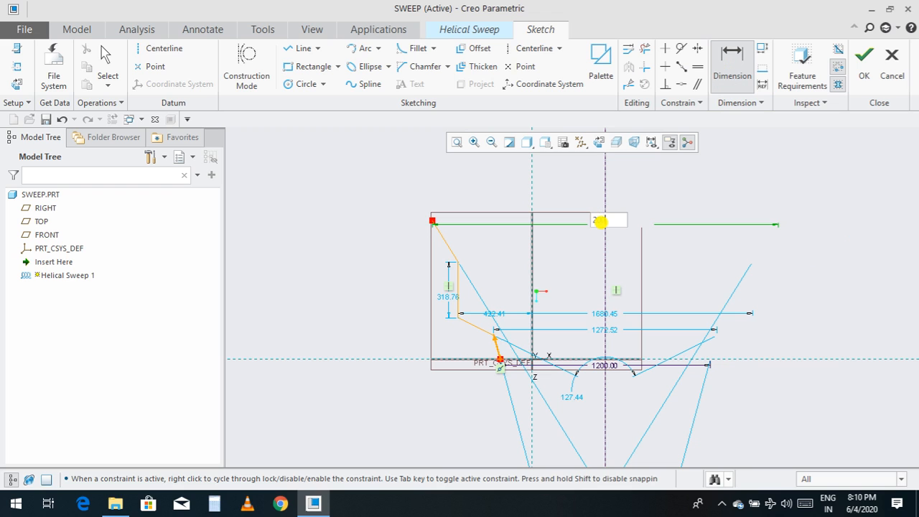
pyautogui.write('2000')
pyautogui.press('Return')
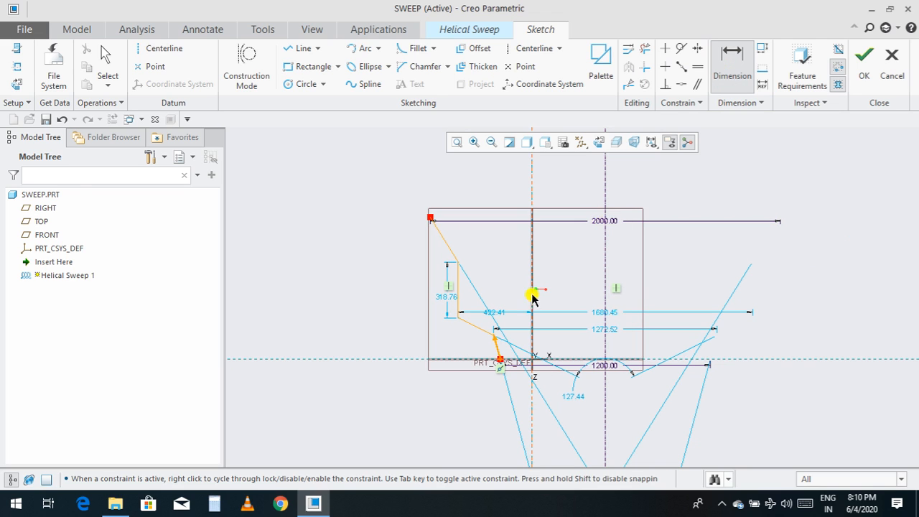
# Set the length of the profile's vertical segment to 500.
pyautogui.scroll(2, 463, 321)
pyautogui.doubleClick(438, 284)
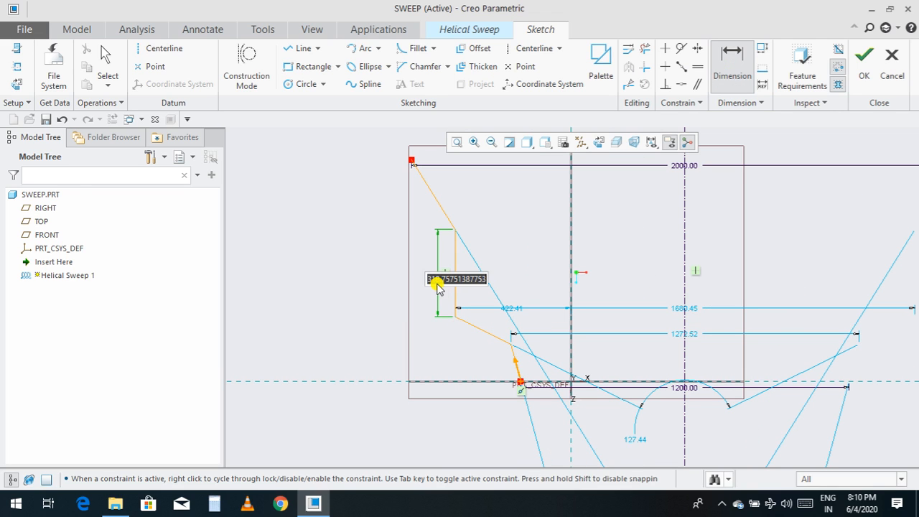
pyautogui.press('BackSpace')
pyautogui.press('Return')
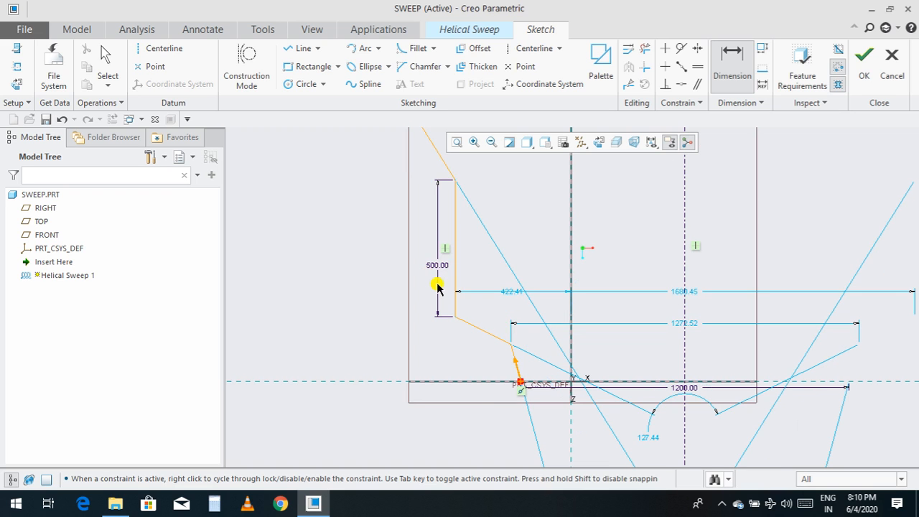
# Check the profile's lower segments and accept the helix profile sketch.
pyautogui.scroll(2, 507, 416)
pyautogui.scroll(2, 550, 310)
pyautogui.scroll(2, 500, 349)
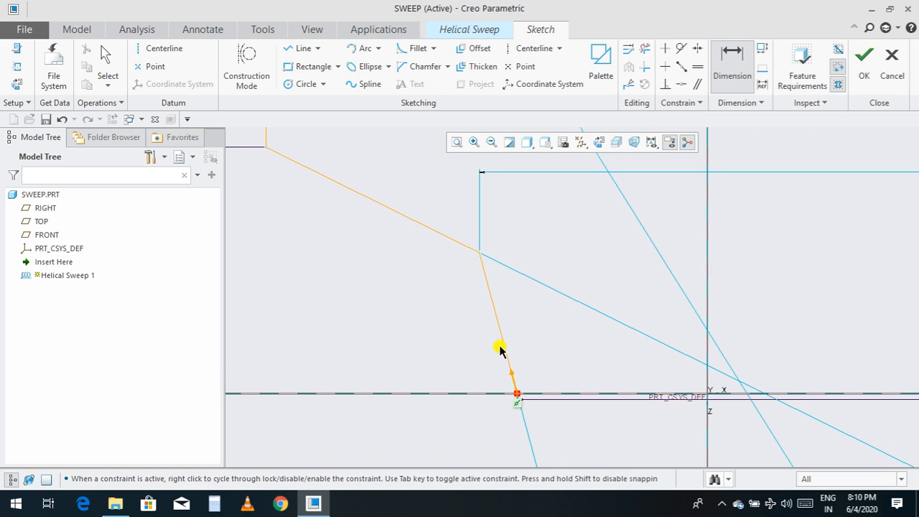
pyautogui.scroll(-4, 509, 387)
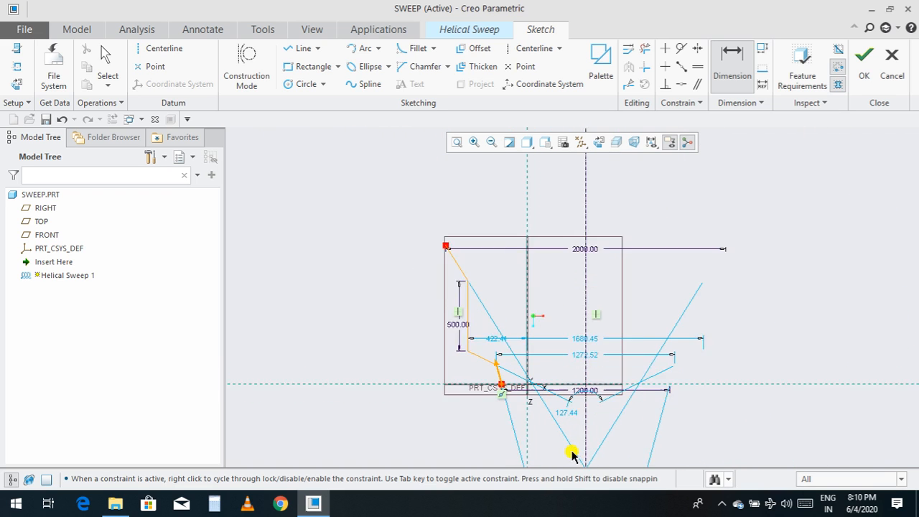
pyautogui.scroll(-4, 567, 345)
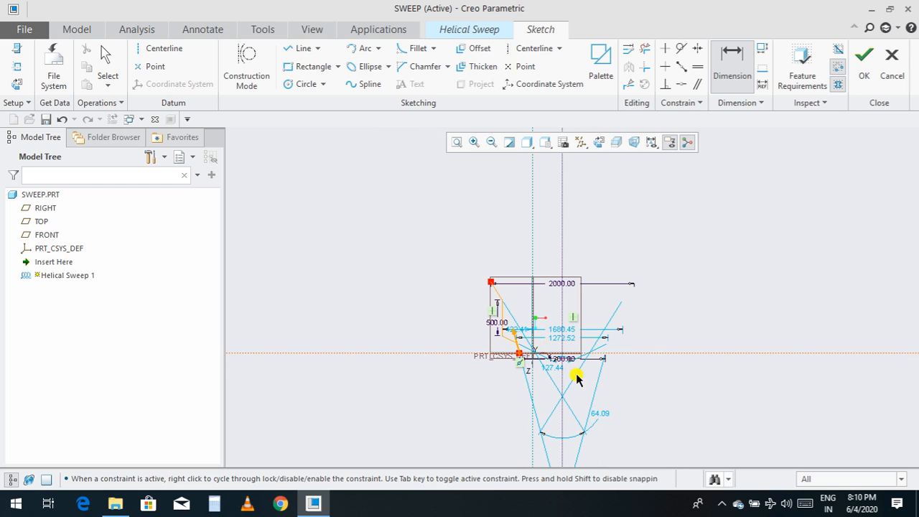
pyautogui.click(864, 62)
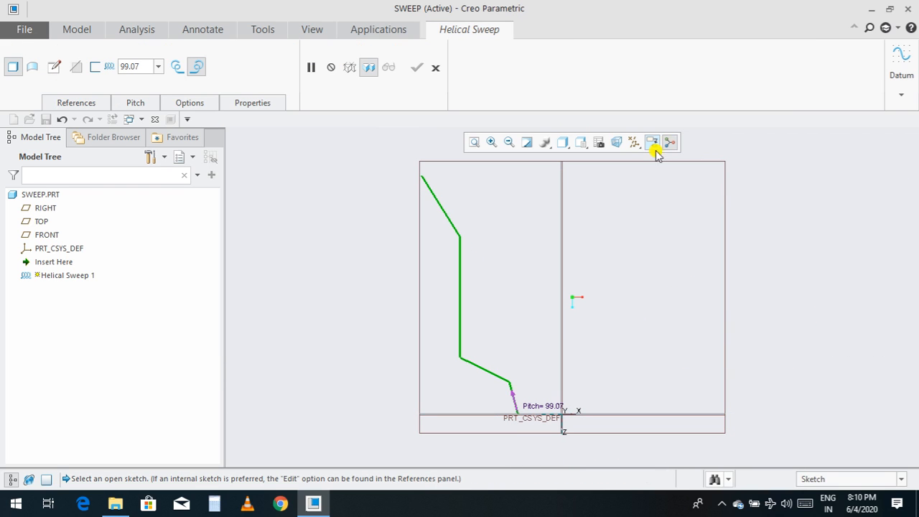
# Sketch a center rectangle about 60 wide as the sweep section, centred on the helix profile's starting point.
pyautogui.click(54, 66)
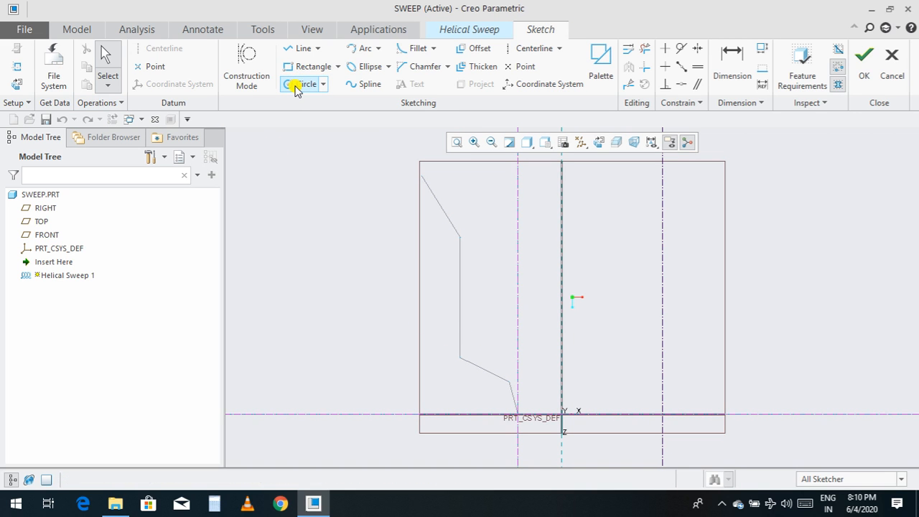
pyautogui.click(337, 67)
pyautogui.click(335, 112)
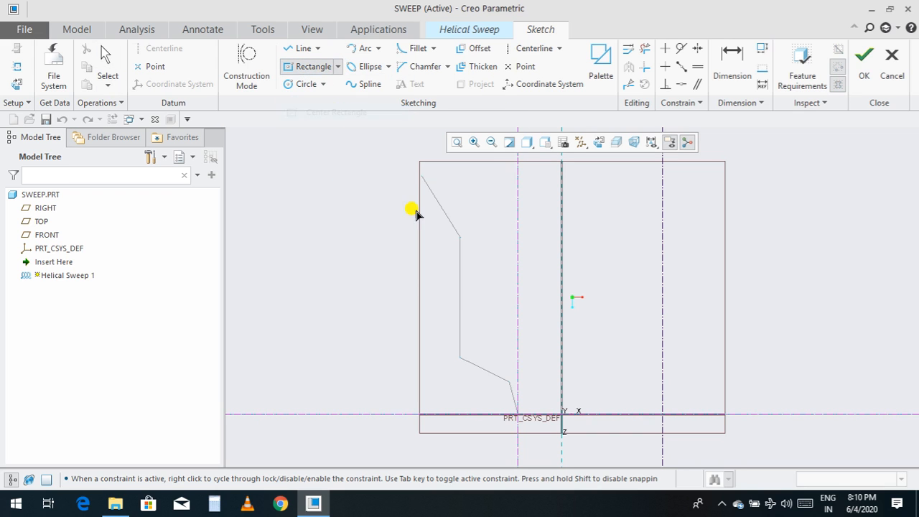
pyautogui.scroll(-2, 519, 420)
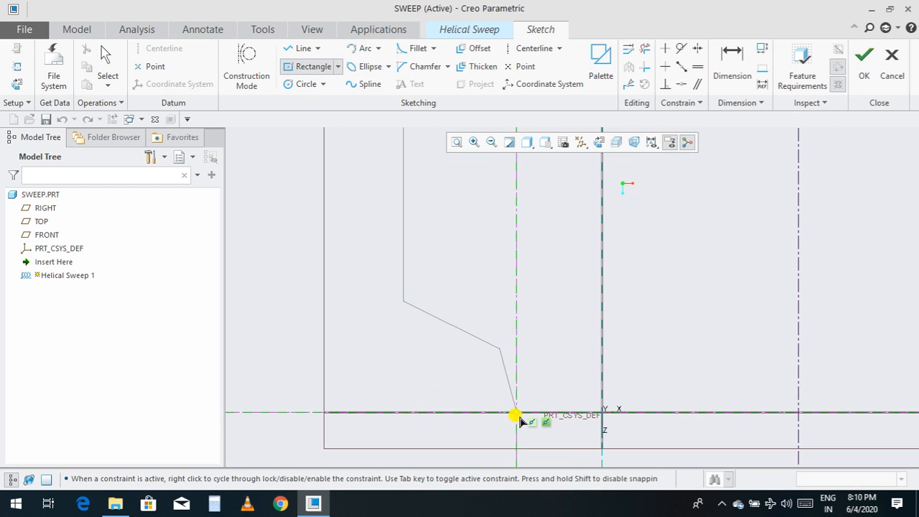
pyautogui.scroll(4, 568, 389)
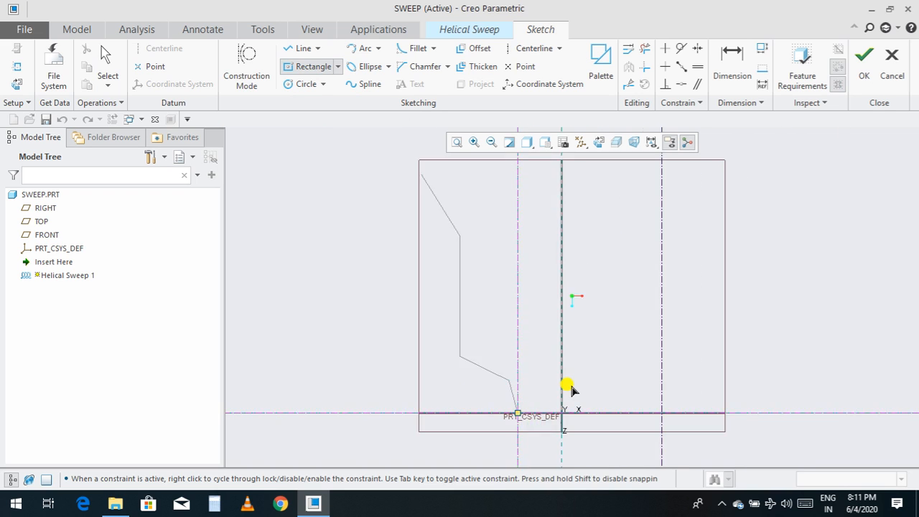
pyautogui.moveTo(596, 390)
pyautogui.mouseDown(button='middle')
pyautogui.moveTo(603, 409)
pyautogui.moveTo(576, 409)
pyautogui.mouseUp(button='middle')
pyautogui.scroll(-4, 572, 405)
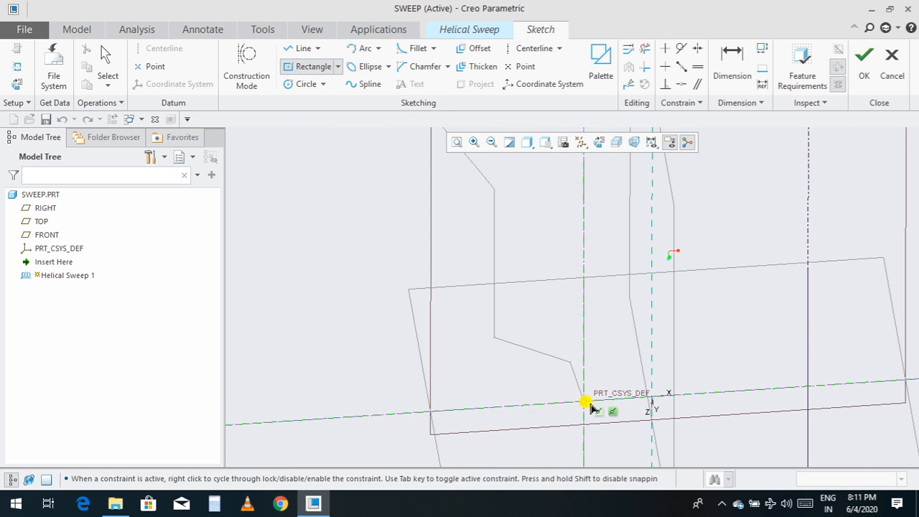
pyautogui.click(598, 144)
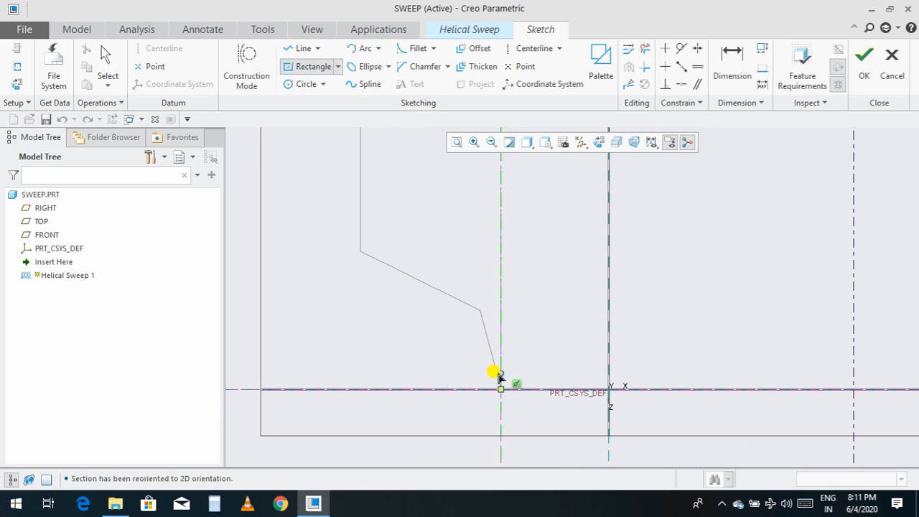
pyautogui.click(500, 388)
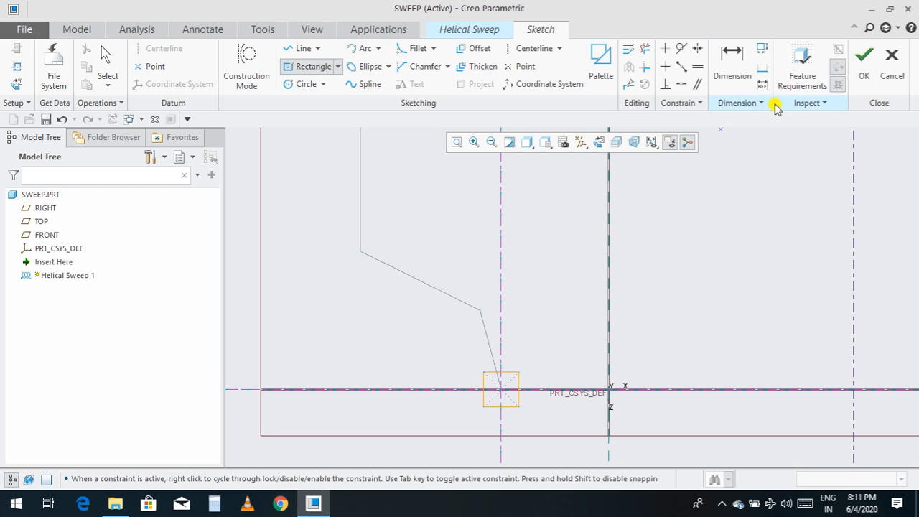
# Set the section rectangle's width to 40 and accept the section sketch.
pyautogui.click(732, 59)
pyautogui.scroll(-6, 506, 416)
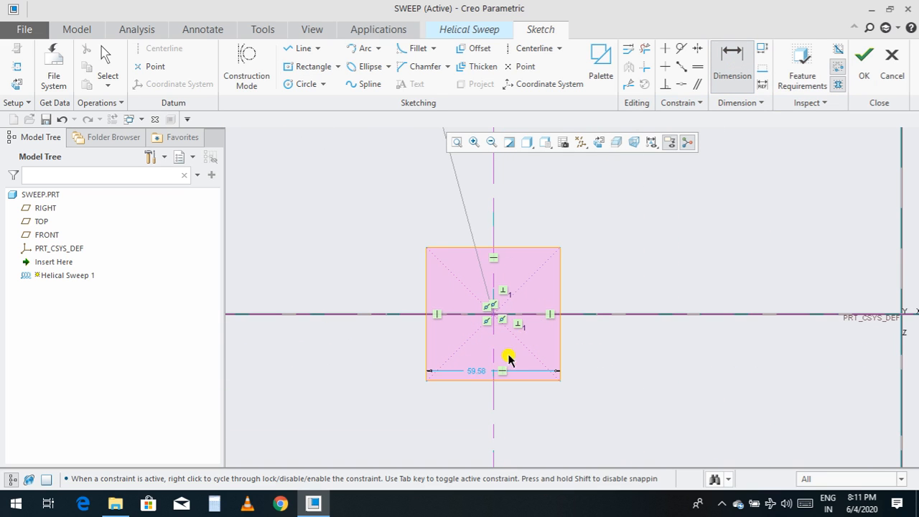
pyautogui.doubleClick(473, 372)
pyautogui.press('BackSpace')
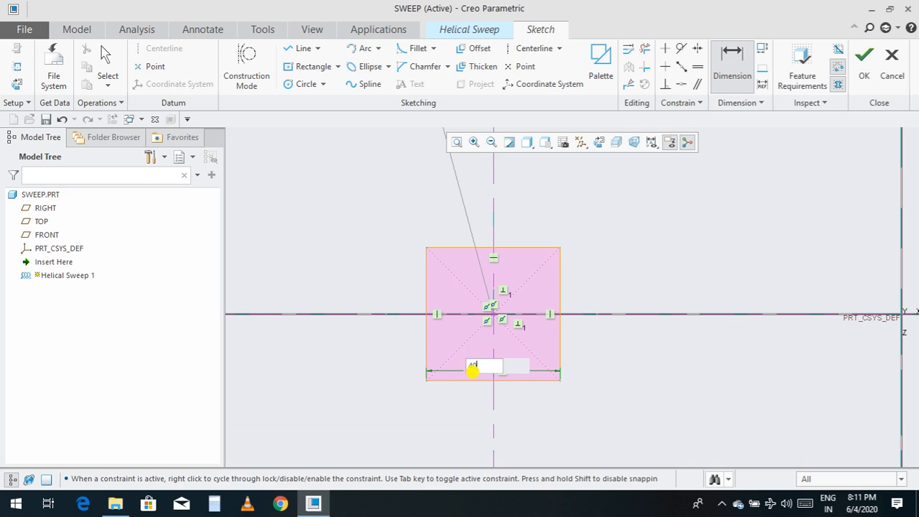
pyautogui.write('40')
pyautogui.press('Return')
pyautogui.middleClick(548, 314)
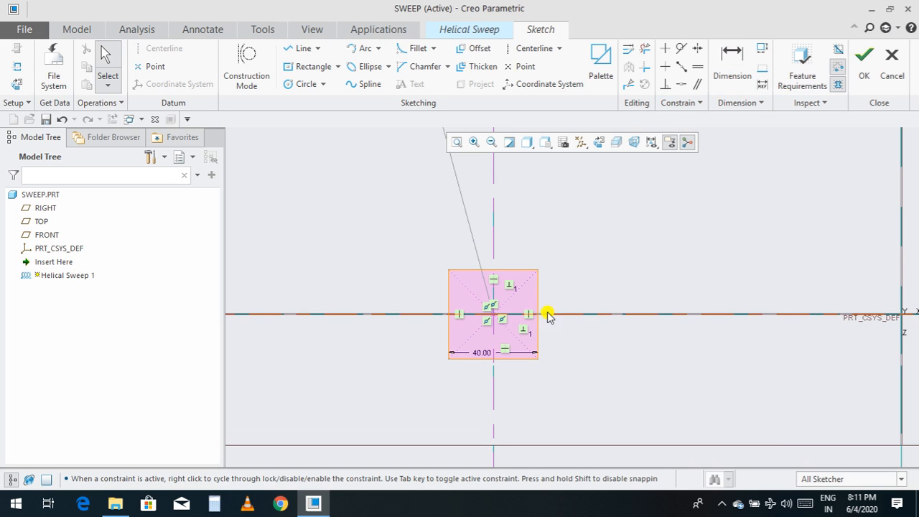
pyautogui.click(870, 66)
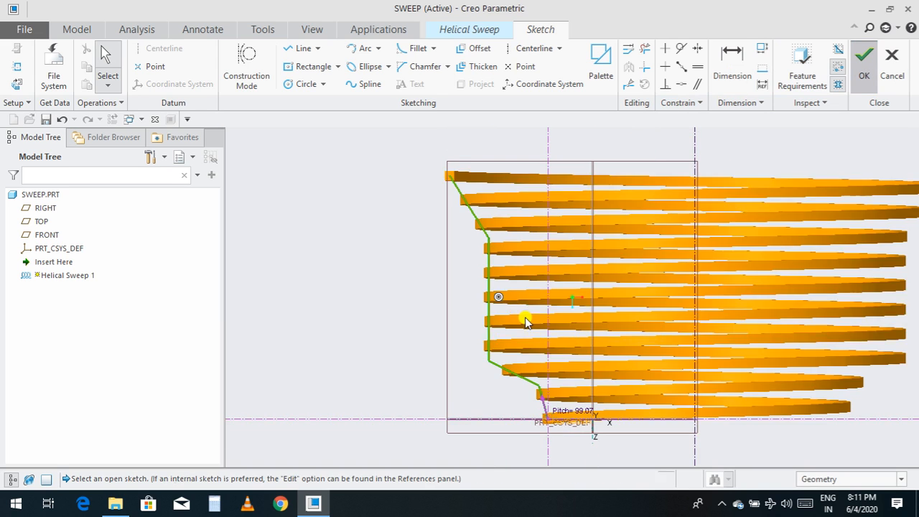
# Try the surface option for the helical sweep and return it to solid.
pyautogui.moveTo(750, 323); pyautogui.dragTo(690, 401, button='middle')
pyautogui.scroll(4, 567, 322)
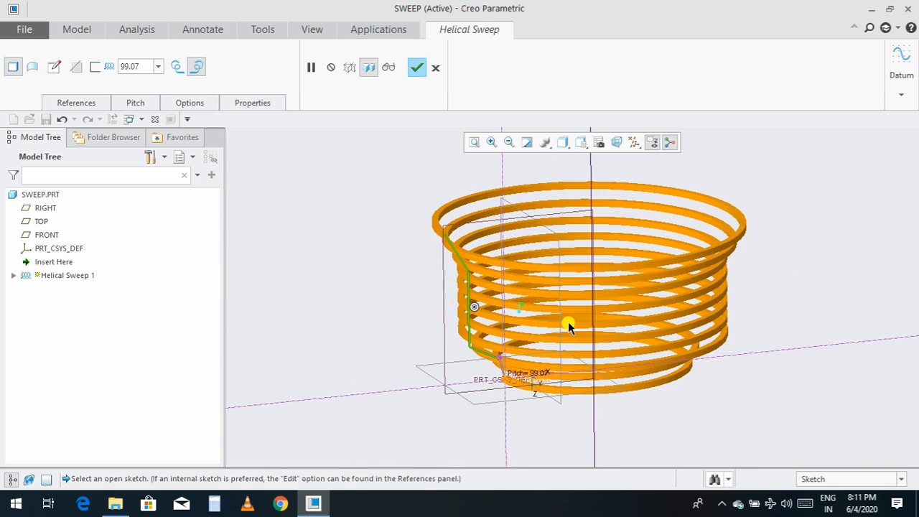
pyautogui.scroll(-3, 568, 321)
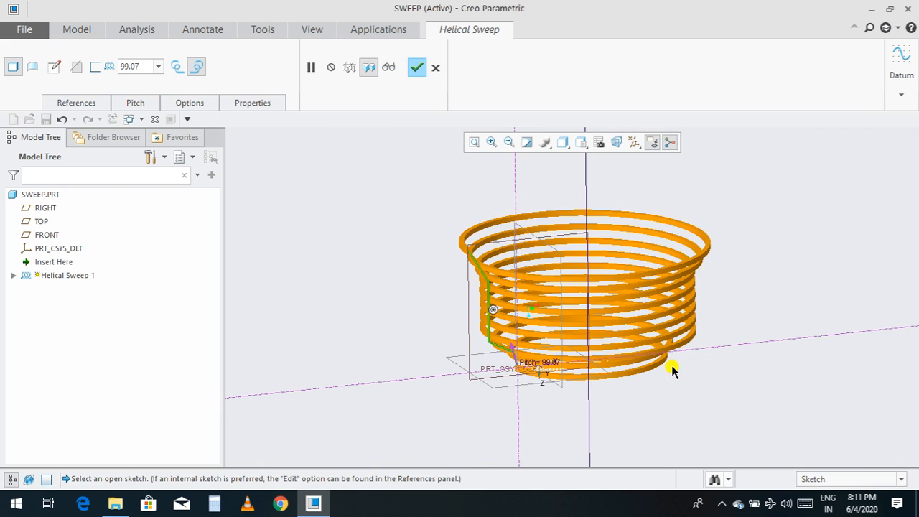
pyautogui.click(34, 68)
pyautogui.scroll(3, 504, 255)
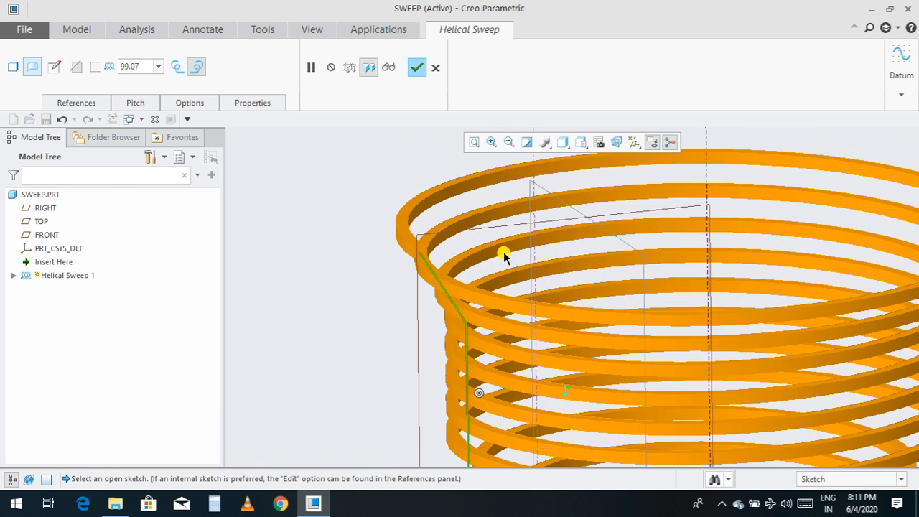
pyautogui.click(13, 66)
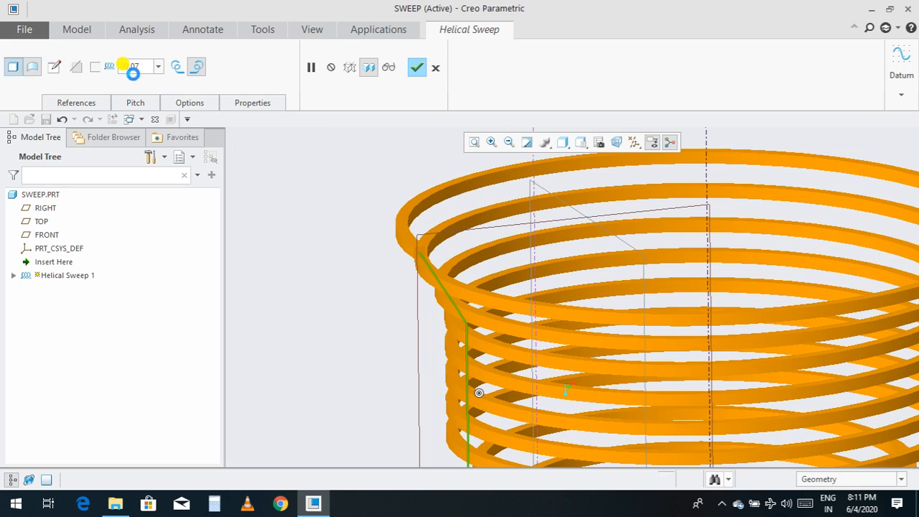
# Set the helical sweep's pitch to 100 and complete the feature.
pyautogui.doubleClick(137, 66)
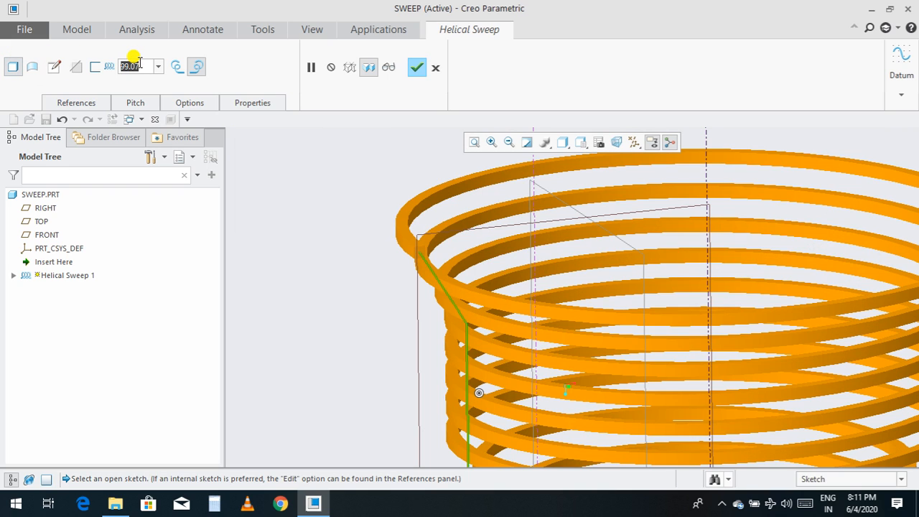
pyautogui.write('1')
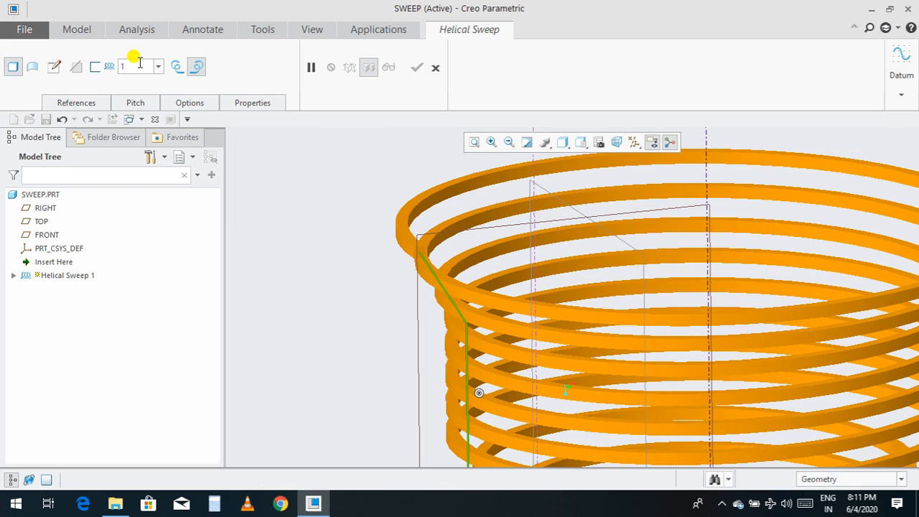
pyautogui.write('00')
pyautogui.press('Return')
pyautogui.scroll(-4, 302, 222)
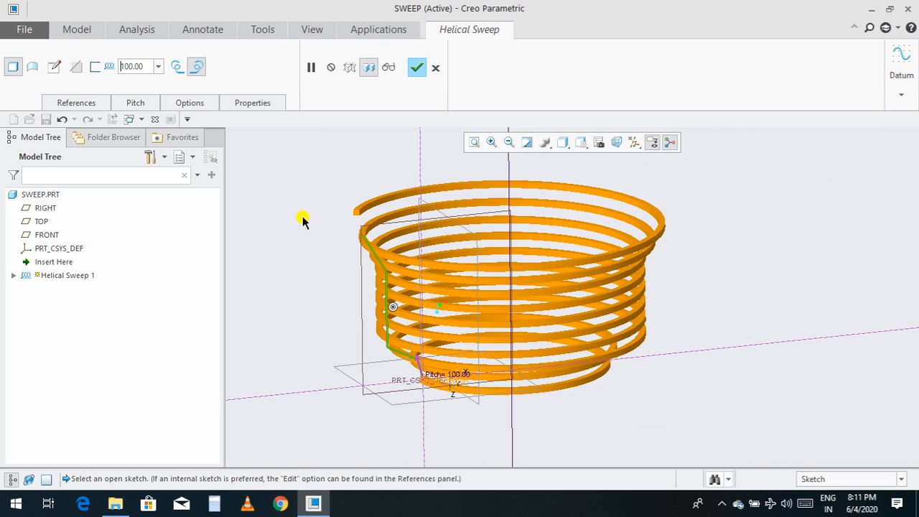
pyautogui.click(417, 68)
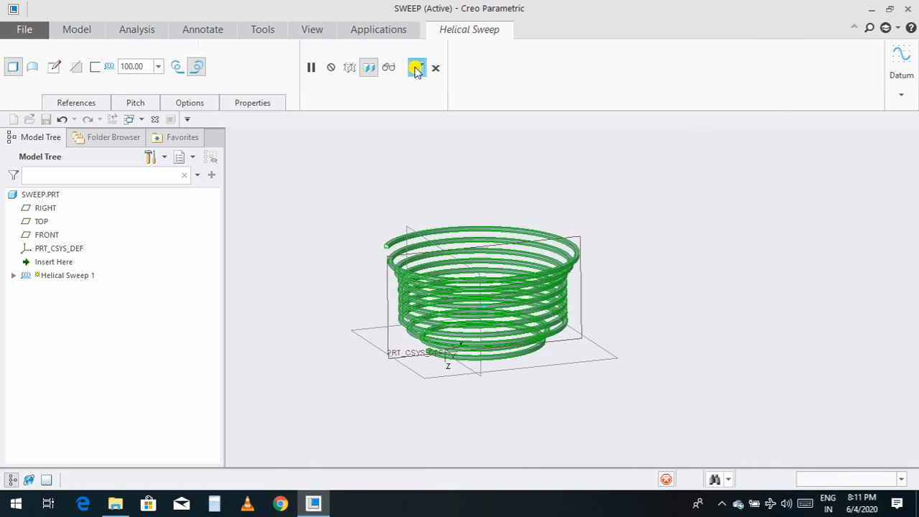
pyautogui.moveTo(691, 279); pyautogui.dragTo(582, 318, button='middle')
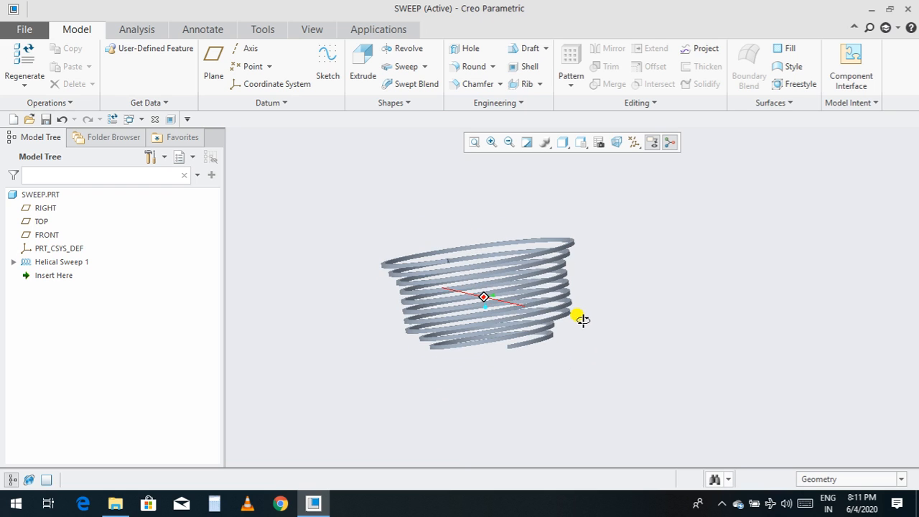
pyautogui.scroll(-2, 533, 321)
pyautogui.scroll(4, 556, 320)
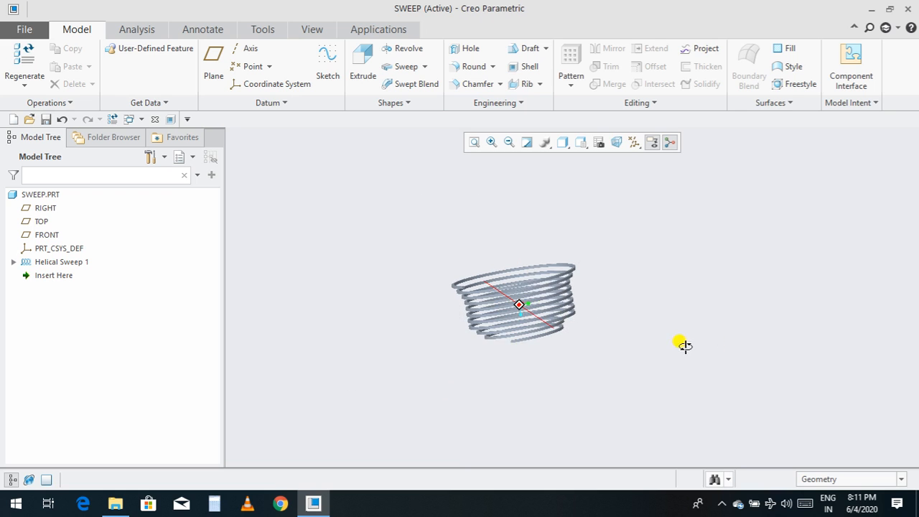